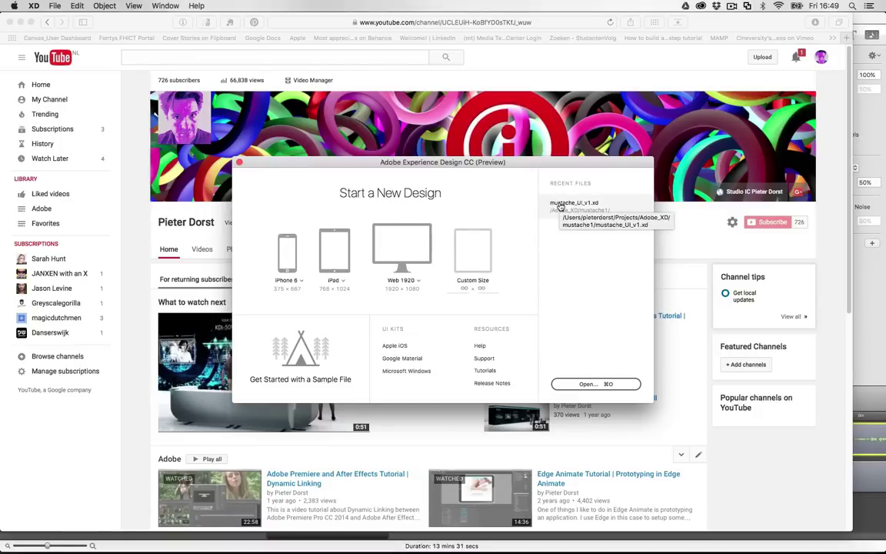
Step: Open the recent file mustache_UI_v1.xd and show the prototype links of the iPhone 6 – 1 and iPhone 6 – 2 artboards
left_click(561, 204)
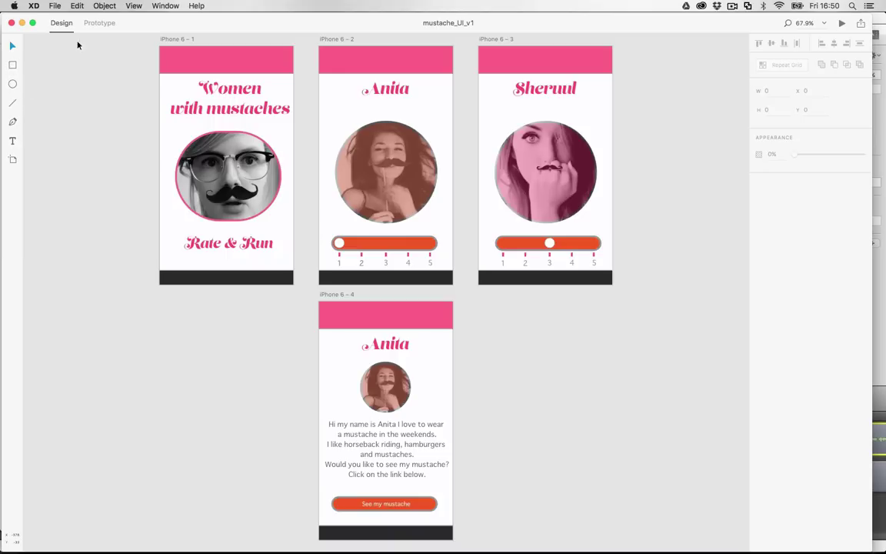
left_click(98, 24)
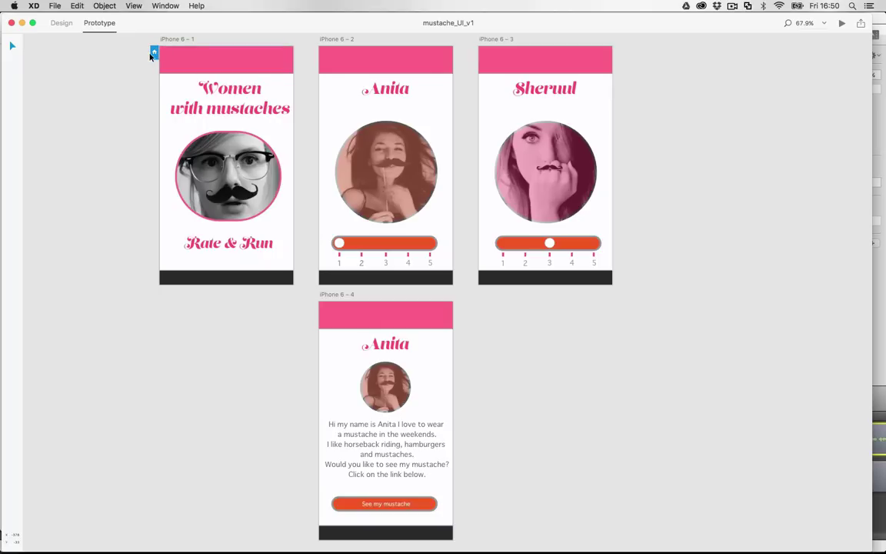
left_click(182, 63)
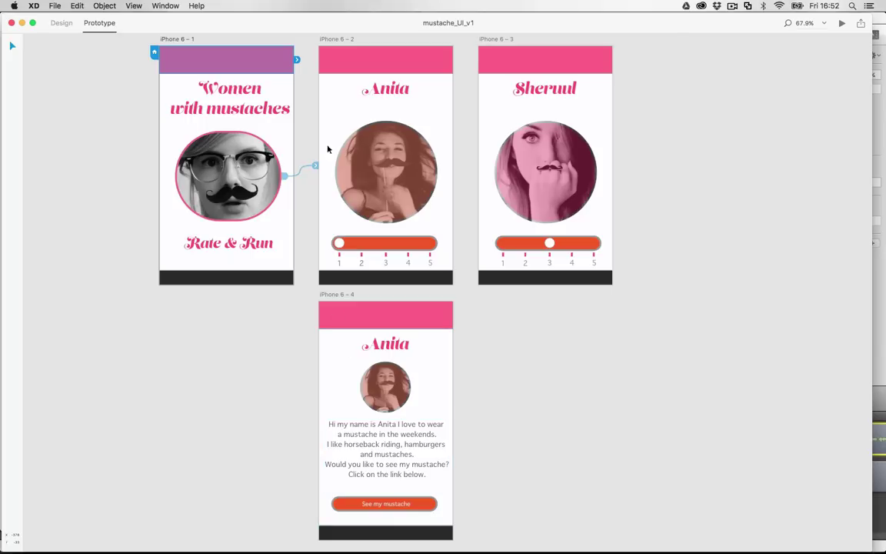
left_click(342, 69)
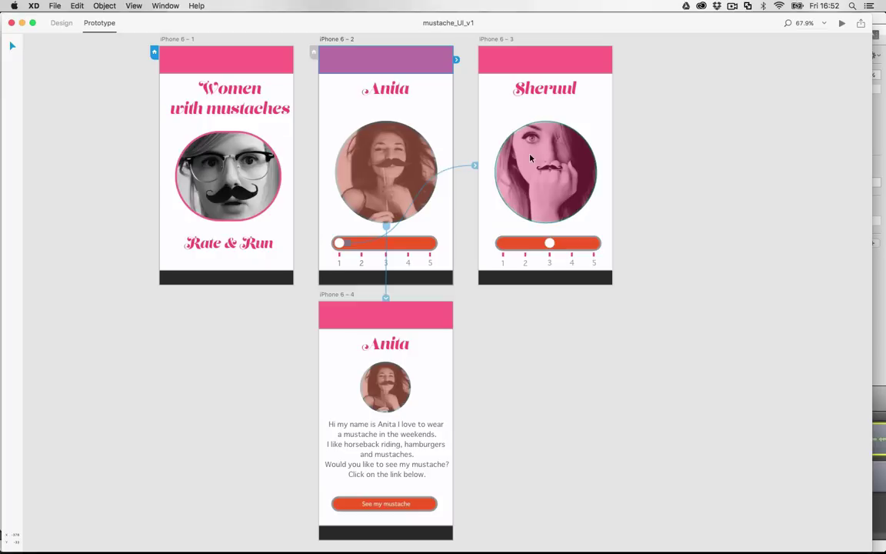
Step: Return to Design mode, preview the iPhone 6 – 2 artboard, and close the preview
left_click(65, 24)
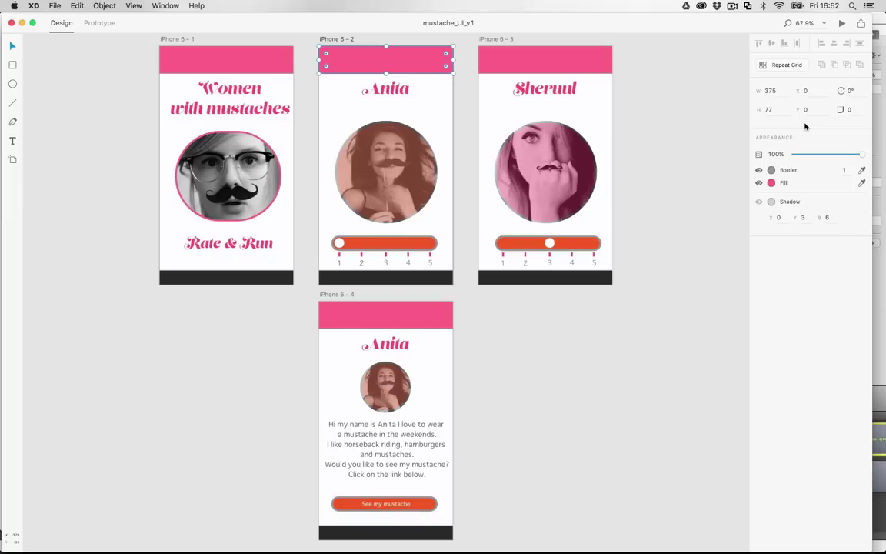
left_click(842, 26)
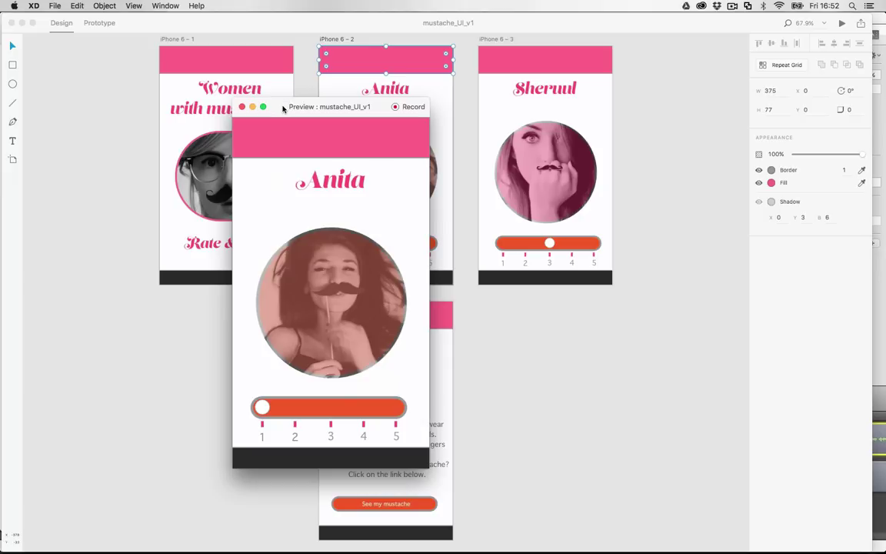
left_click(242, 107)
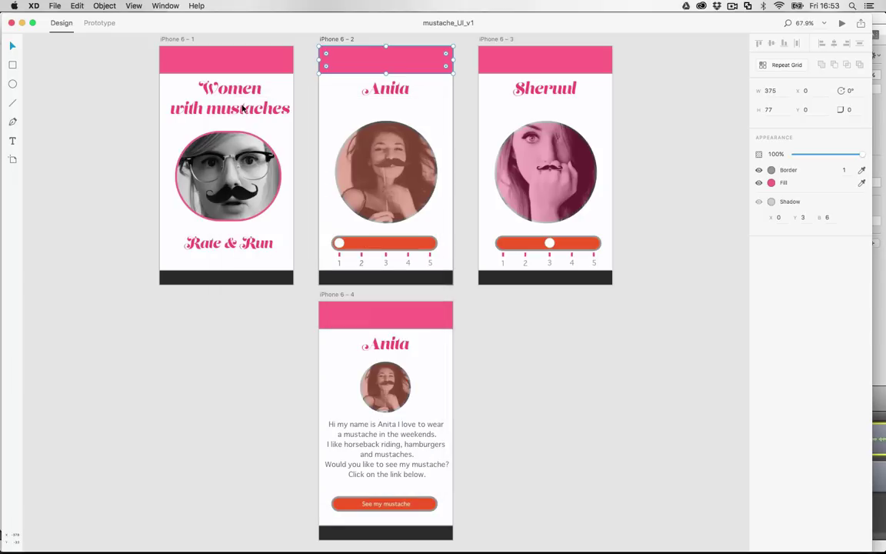
Step: Preview the prototype from iPhone 6 – 1, testing the home photo, both rating sliders, and the profile photo link
left_click(101, 25)
left_click(175, 57)
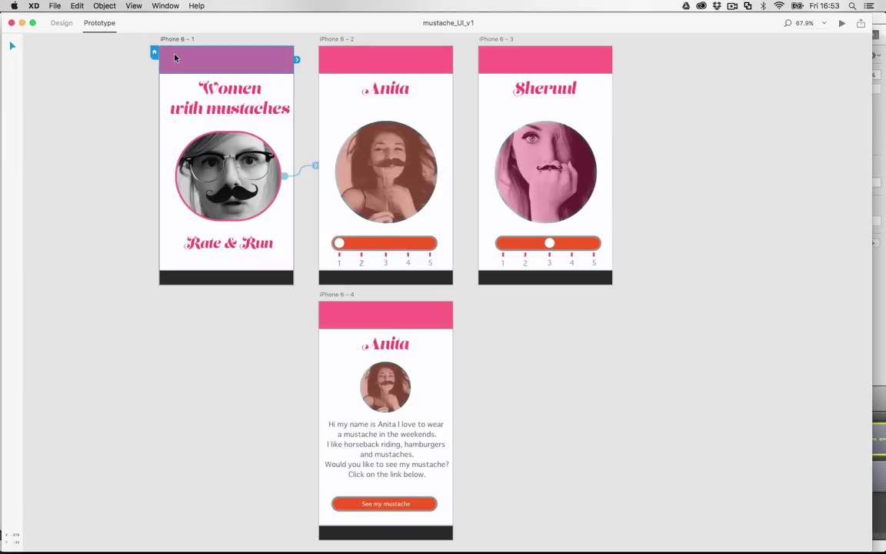
left_click(841, 25)
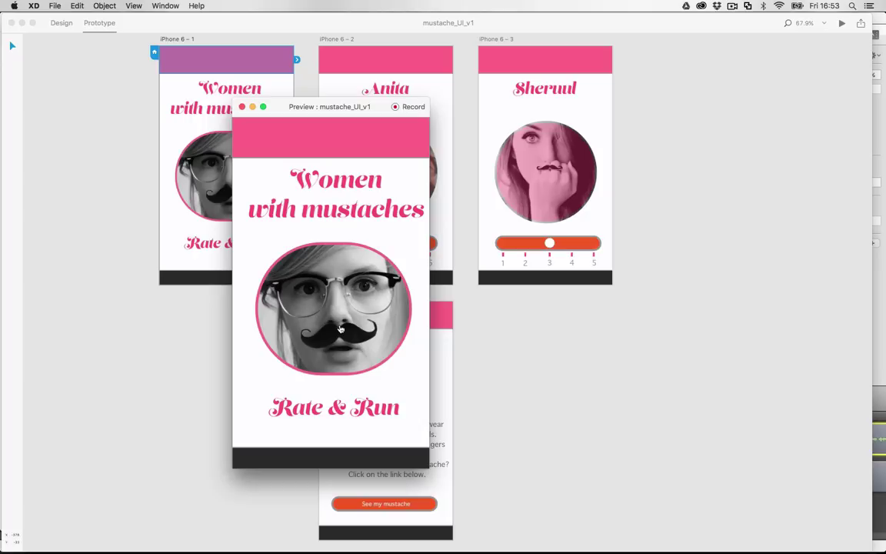
left_click(303, 295)
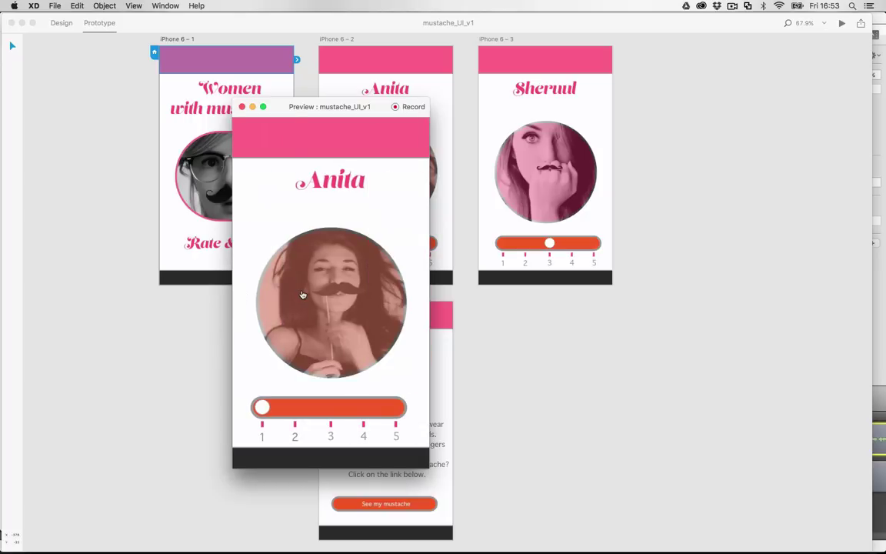
left_click(263, 412)
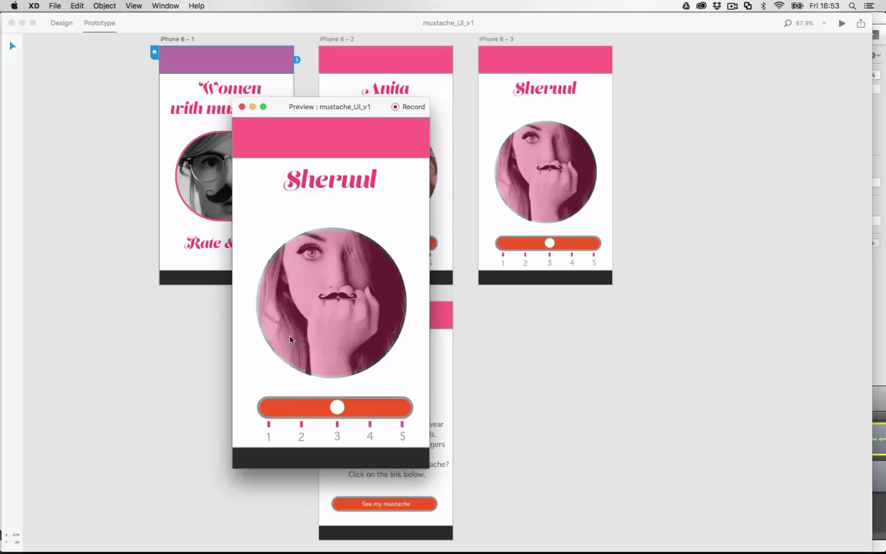
left_click(337, 408)
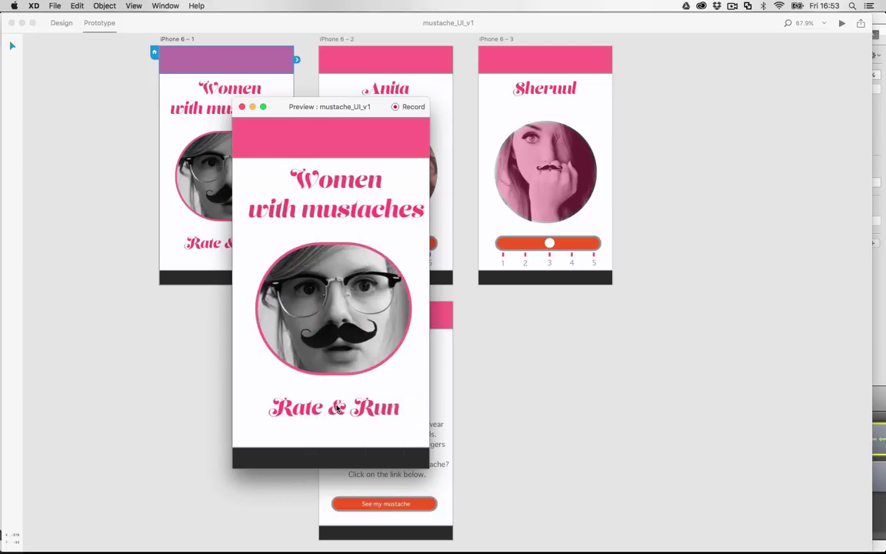
left_click(297, 268)
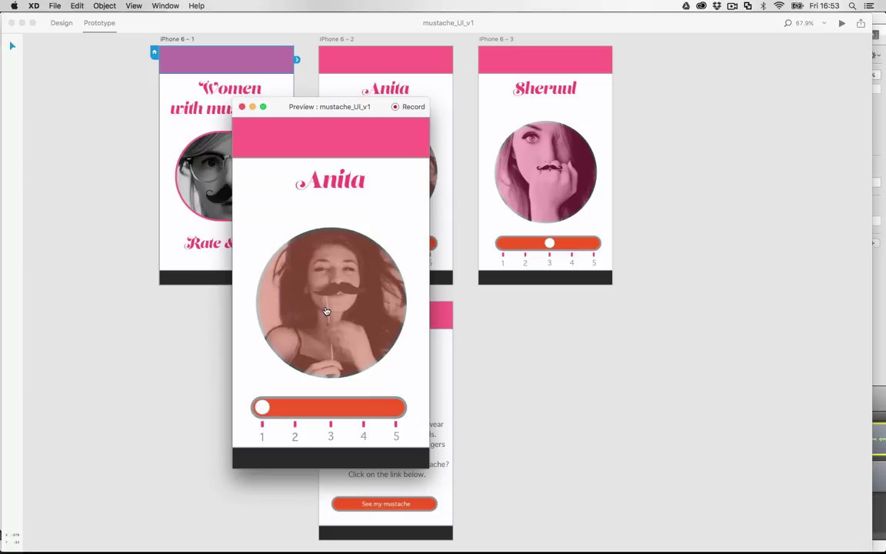
left_click(327, 310)
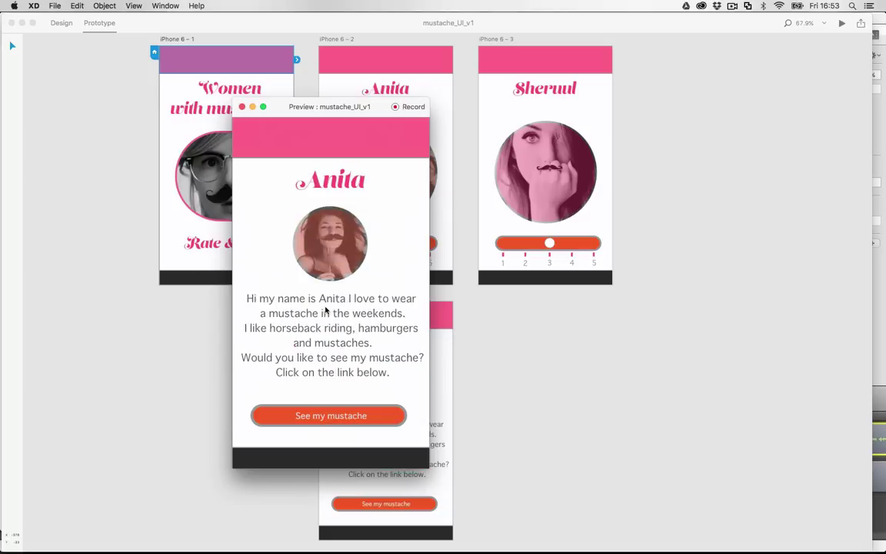
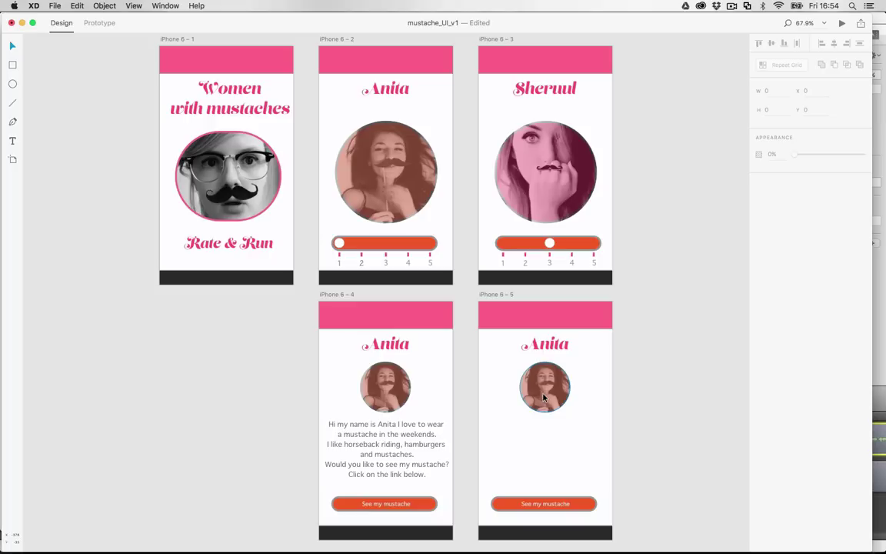
Step: Delete the tinted circle overlay and the round photo beneath it from the iPhone 6 – 5 artboard
left_click(544, 396)
left_click_drag(543, 396, 535, 445)
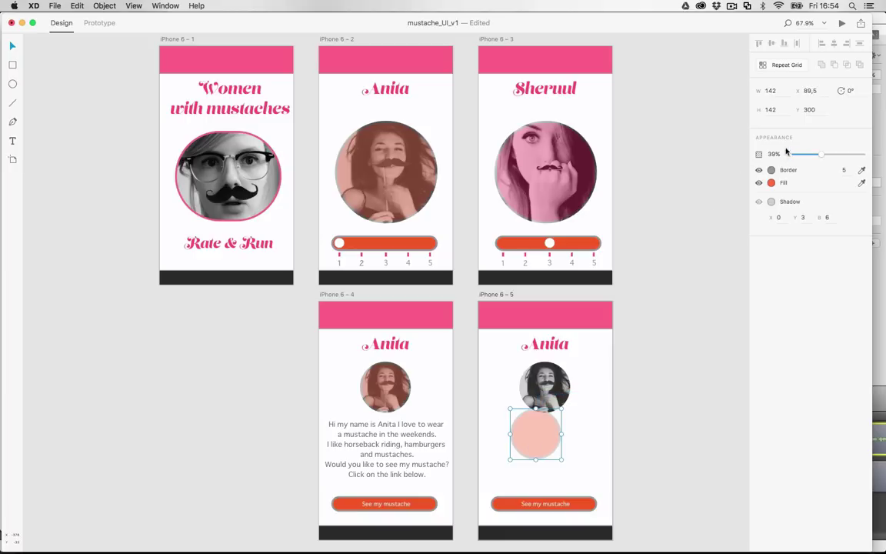
left_click_drag(524, 447, 538, 423)
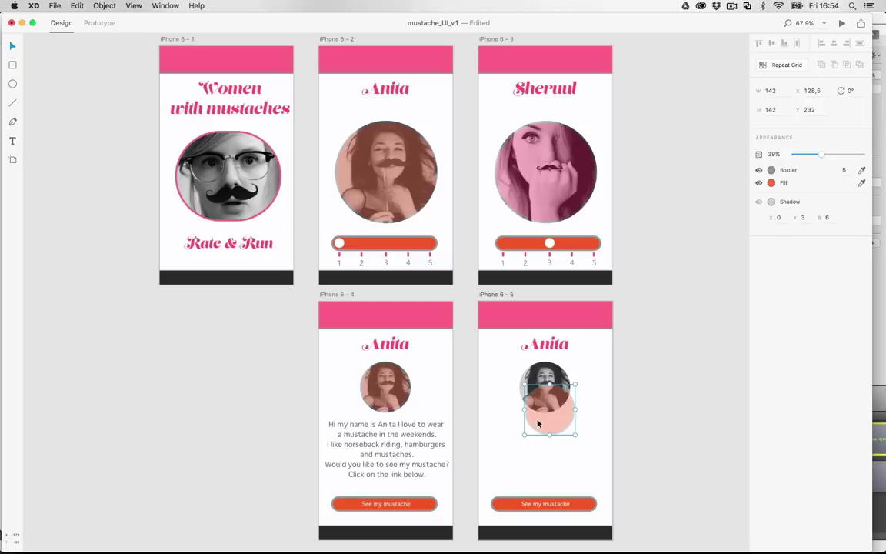
key("BackSpace")
left_click(547, 394)
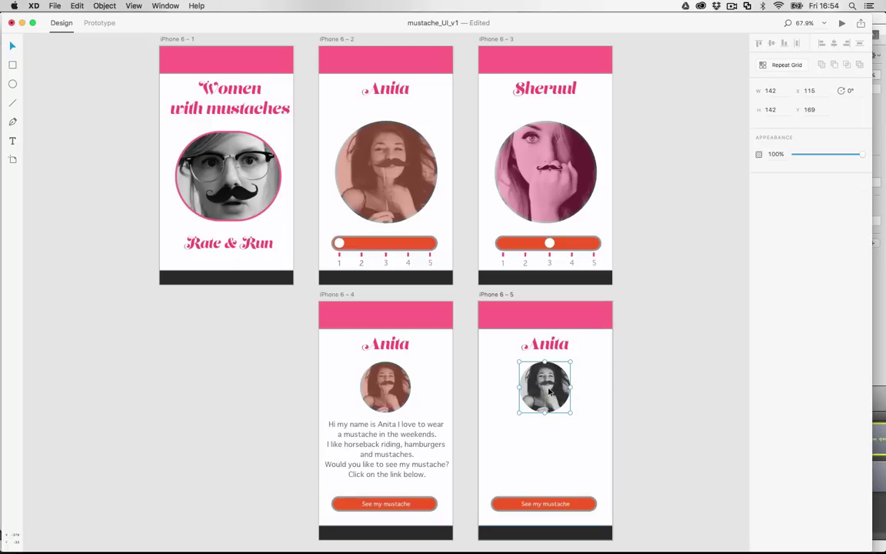
key("BackSpace")
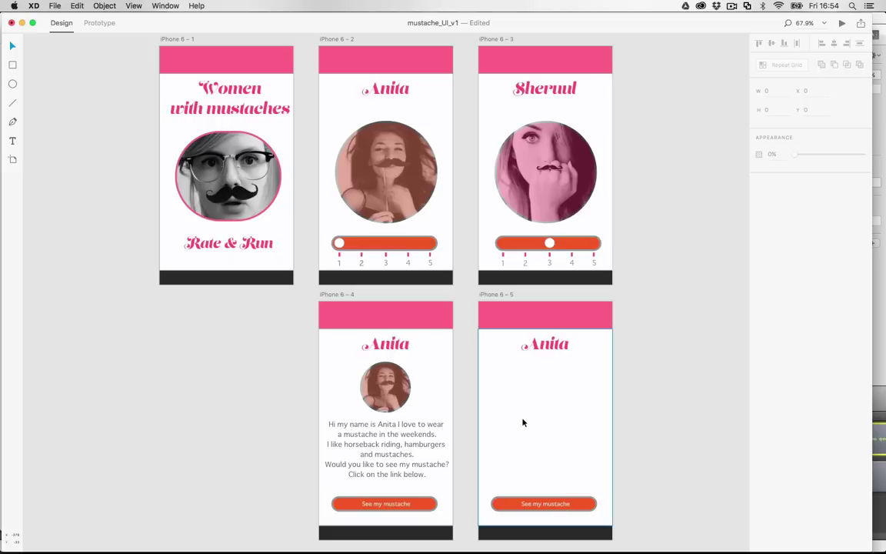
Step: Change the orange button's label on the iPhone 6 – 5 artboard to "Back"
double_click(552, 504)
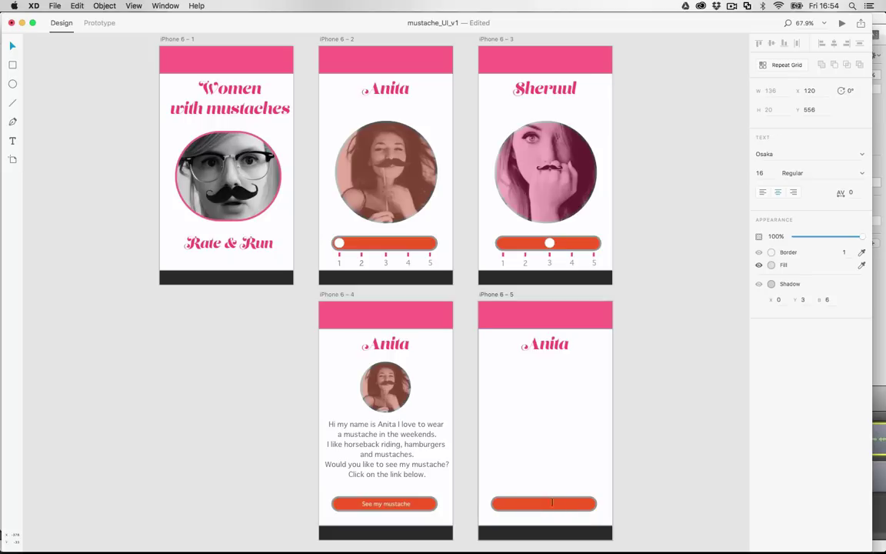
type("Back")
key("Escape")
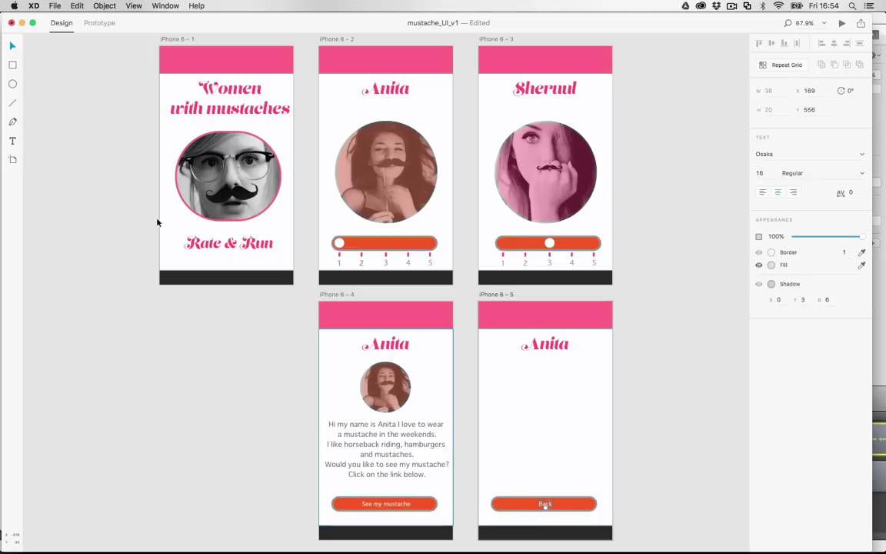
Step: Import the Helena-Bonham-Carter-Mustache JPEG from the project's visuals folder onto the iPhone 6 – 5 artboard
left_click(54, 6)
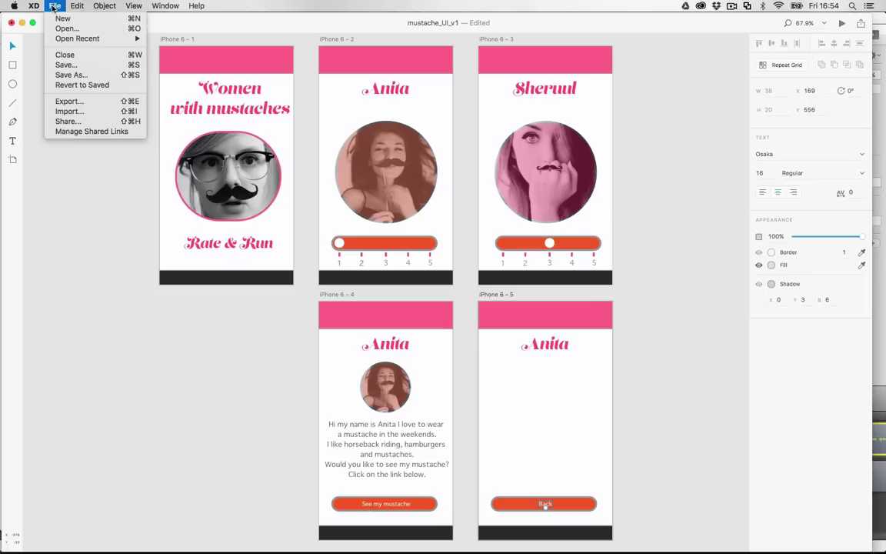
left_click(69, 112)
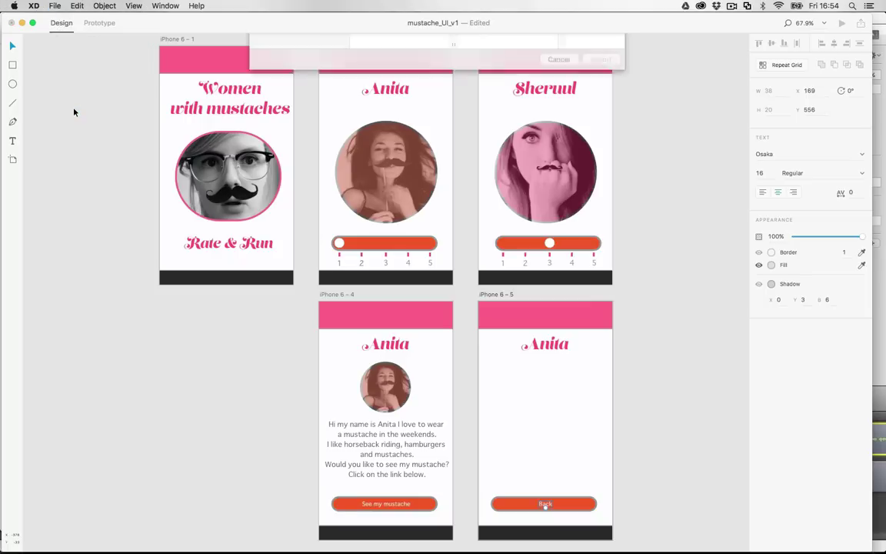
left_click(385, 44)
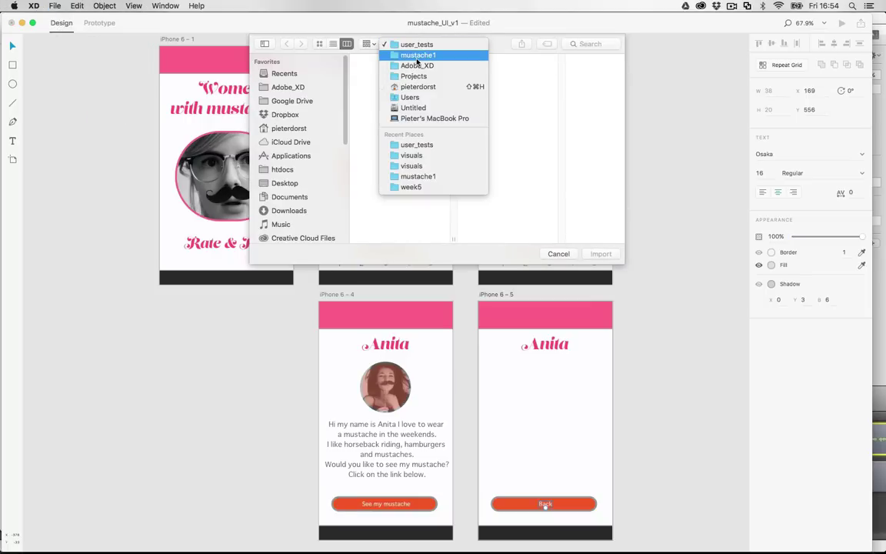
left_click(377, 56)
left_click(484, 78)
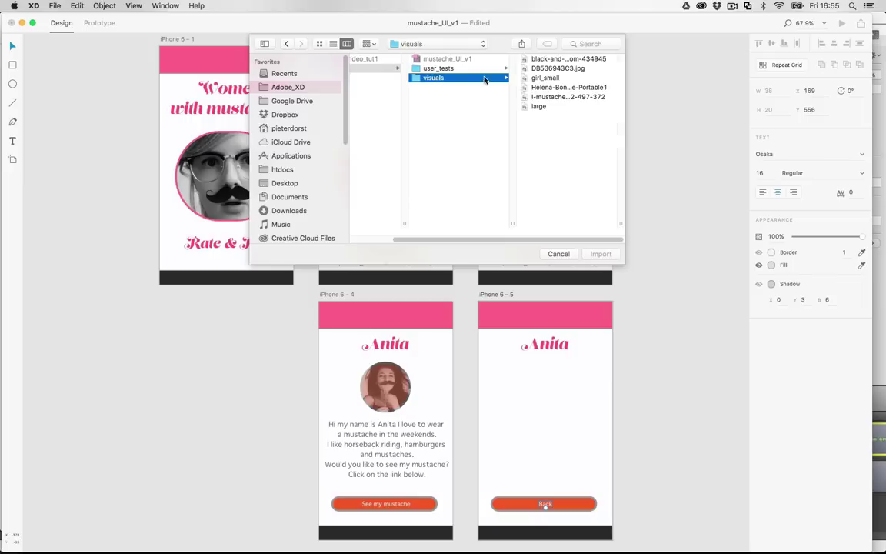
left_click(548, 89)
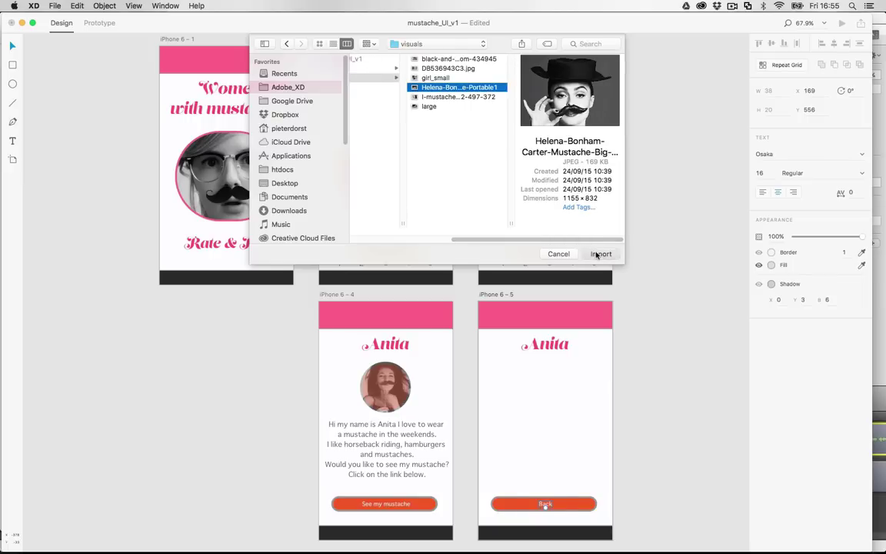
left_click(599, 254)
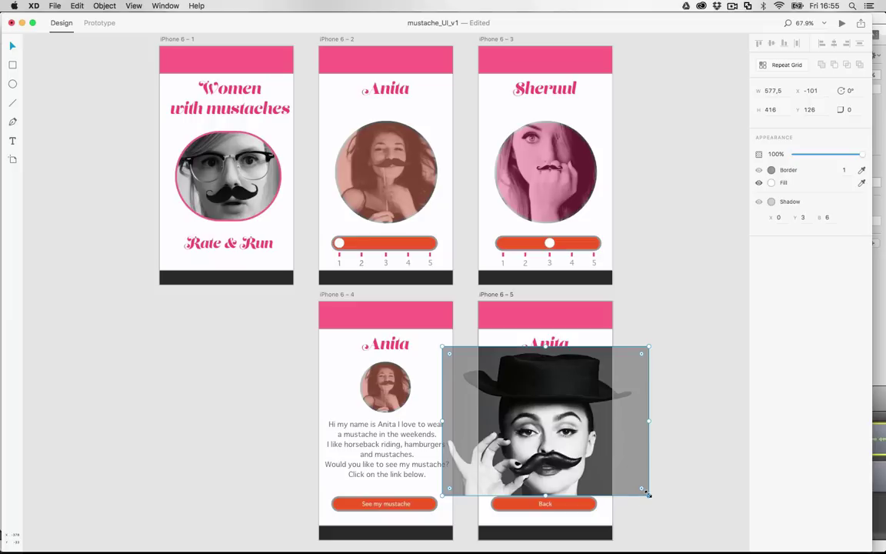
Step: Scale the imported photo to about 409.5 × 295 and centre it between the title and the Back button
left_click_drag(645, 490, 613, 454)
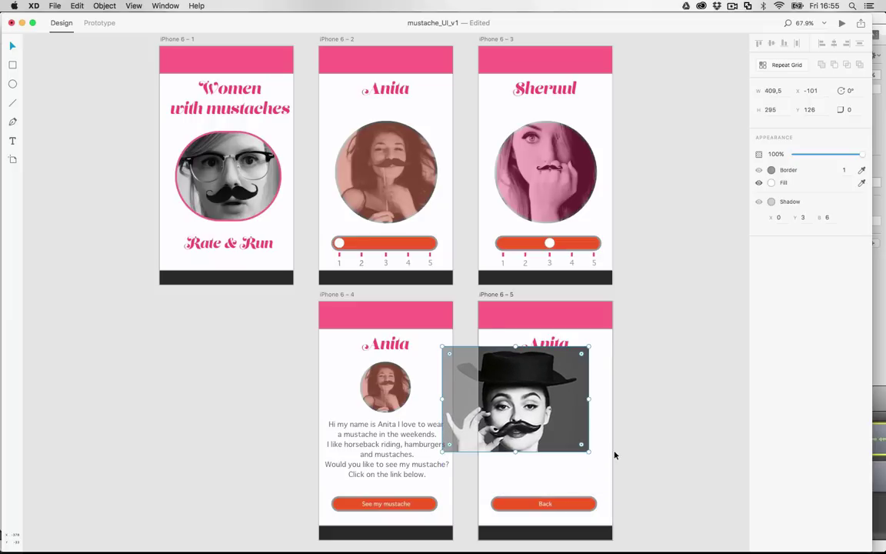
left_click_drag(567, 434, 593, 454)
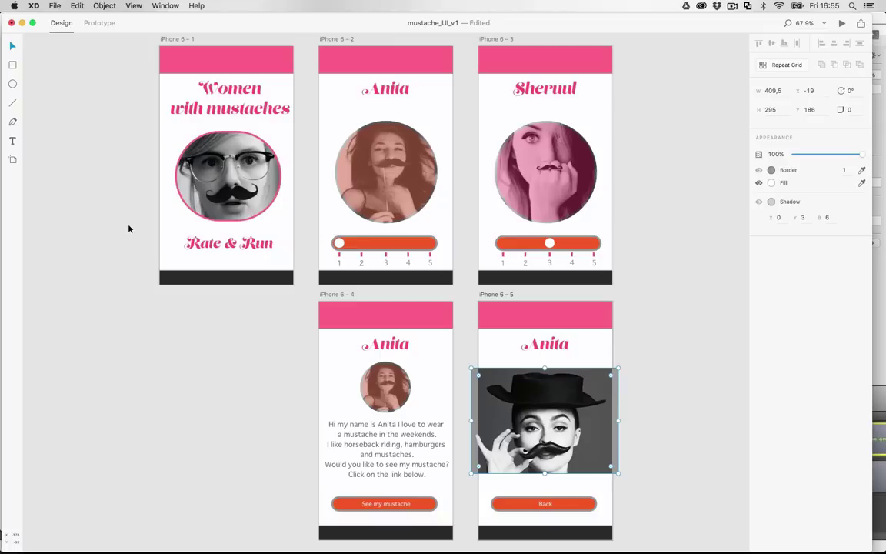
Step: Draw a circle about 275 × 275 and centre it over the hat photo on iPhone 6 – 5
left_click(12, 85)
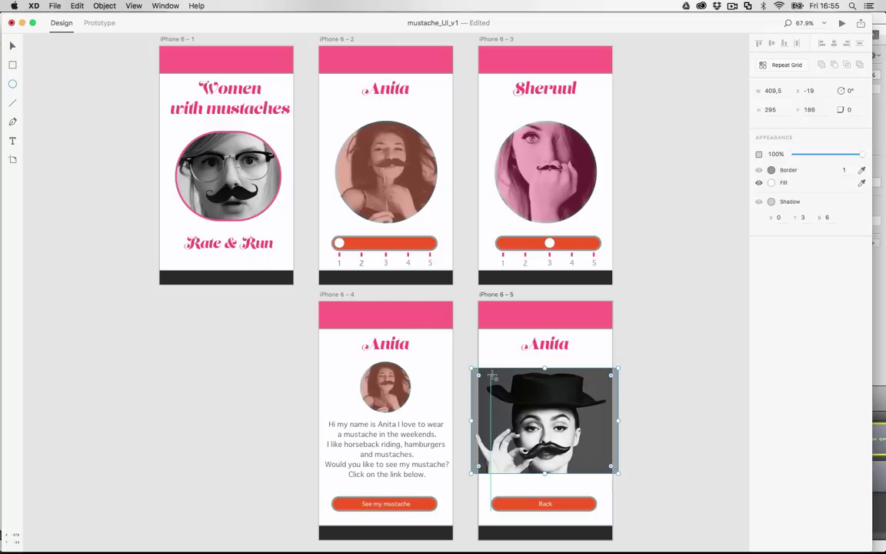
mouse_move(490, 375)
left_mouse_down()
mouse_move(580, 425)
mouse_move(615, 474)
left_mouse_up()
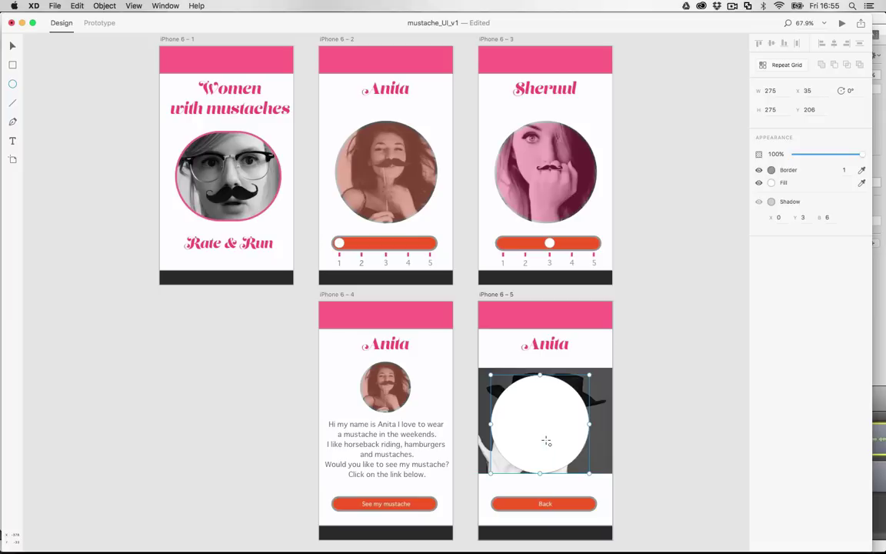
left_click(13, 46)
left_click_drag(530, 433, 540, 428)
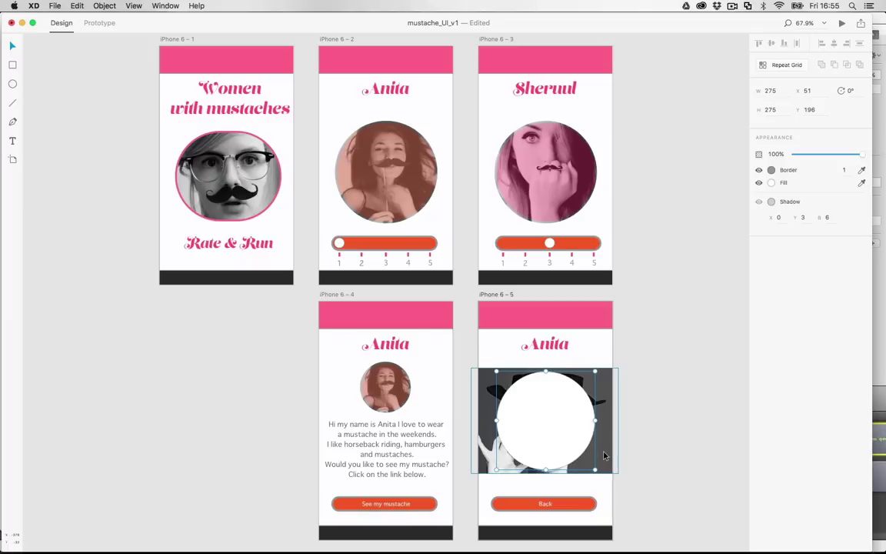
Step: Mask the hat photo with the white circle using Mask with Shape
left_click(604, 455, "shift")
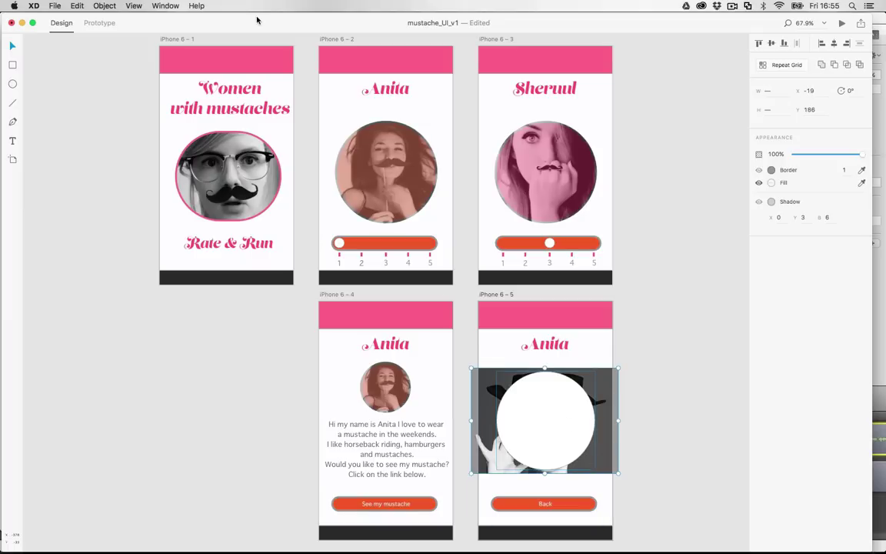
left_click(106, 5)
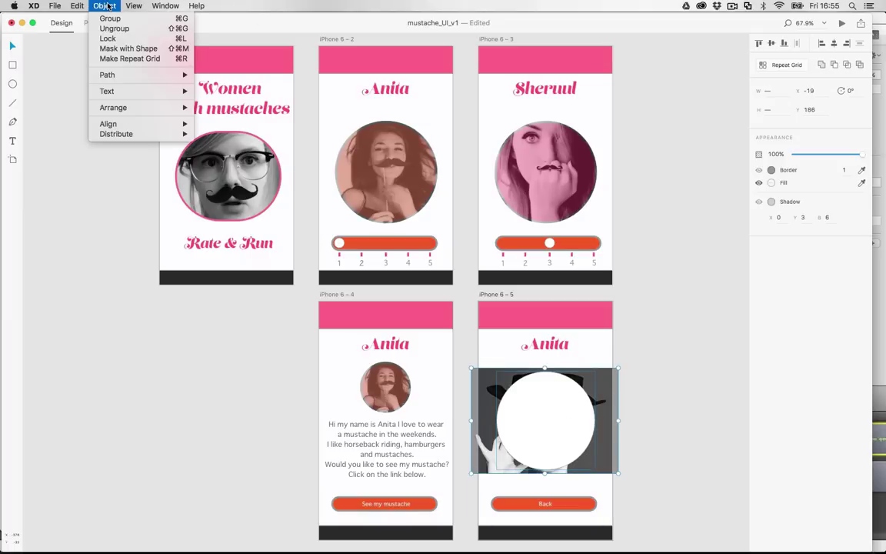
left_click(112, 50)
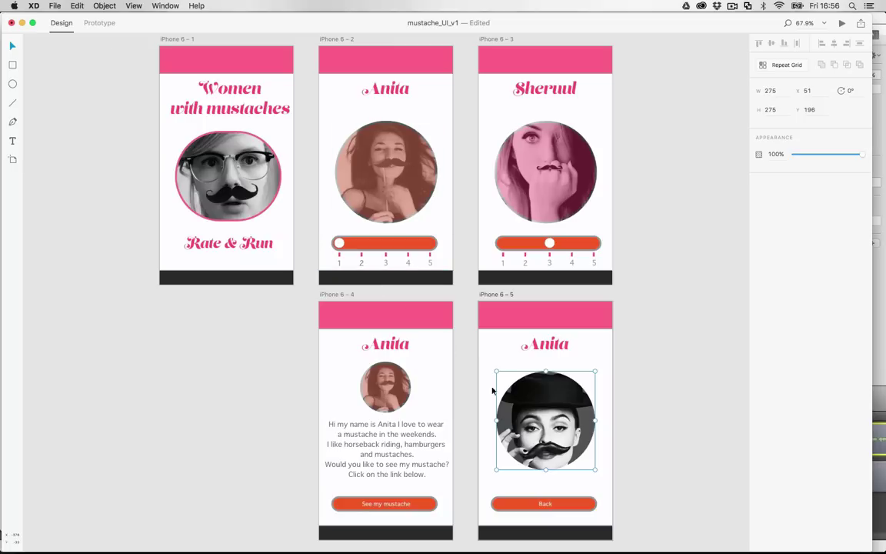
Step: Enlarge the hat photo inside its circular mask to about 577.5 × 416 and reposition it so the face fills the circle
double_click(530, 452)
left_click(474, 470)
left_click_drag(474, 472, 403, 515)
left_click_drag(515, 493, 547, 451)
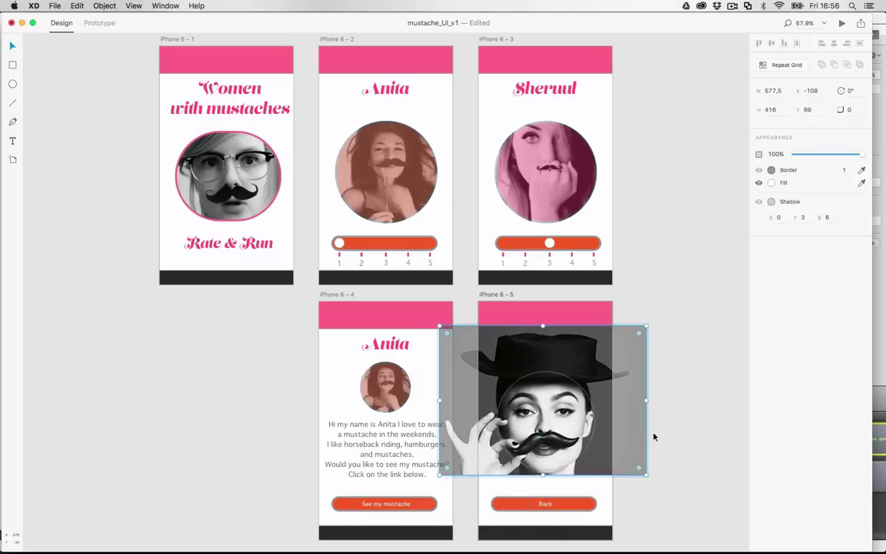
left_click(623, 490)
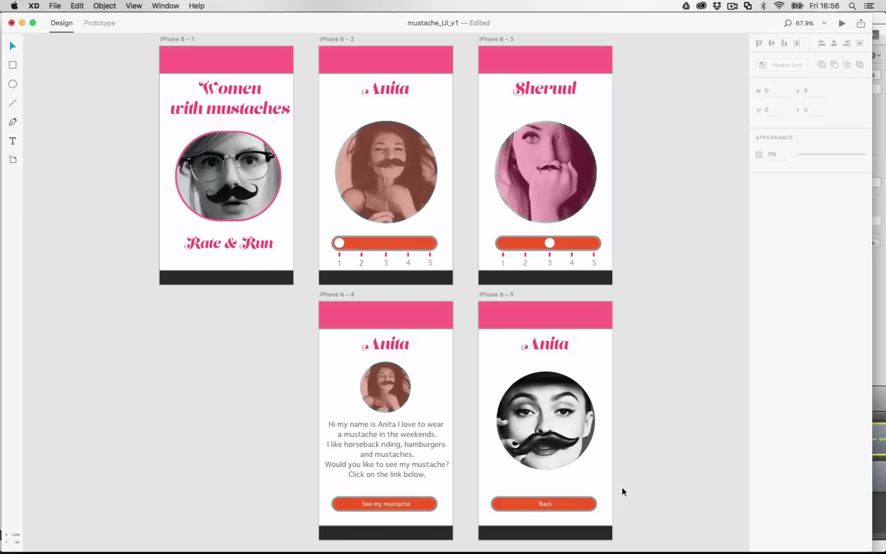
Step: Duplicate the semi-transparent red circle over the iPhone 6 – 4 photo and place the copy on the masked photo on iPhone 6 – 5
left_click(390, 392)
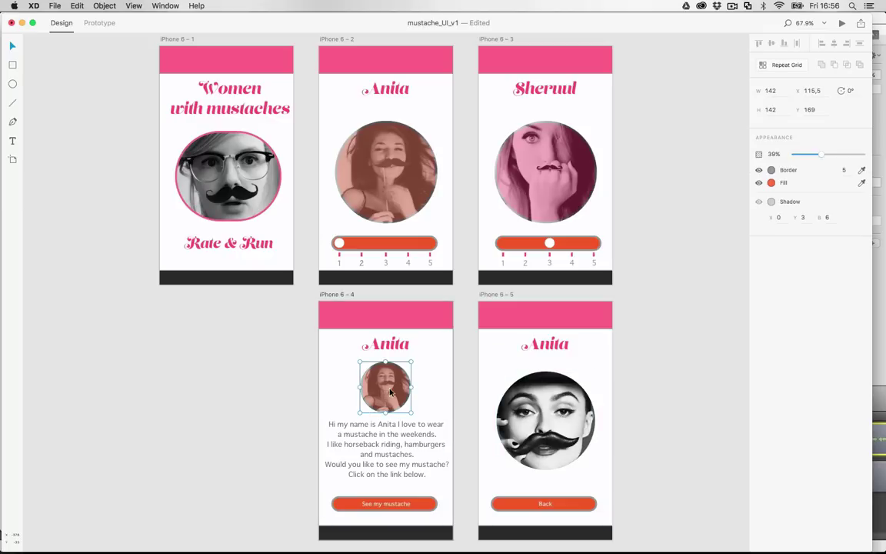
key("super+z")
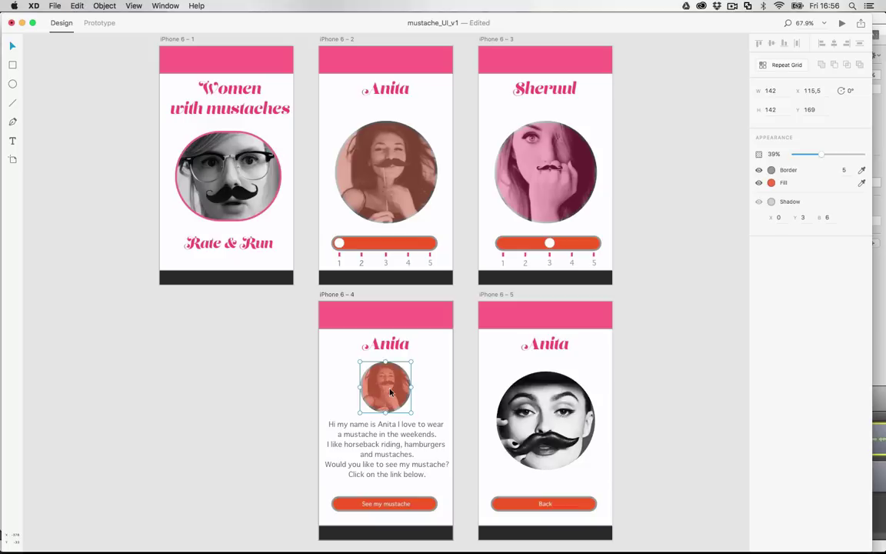
left_click_drag(390, 392, 551, 431)
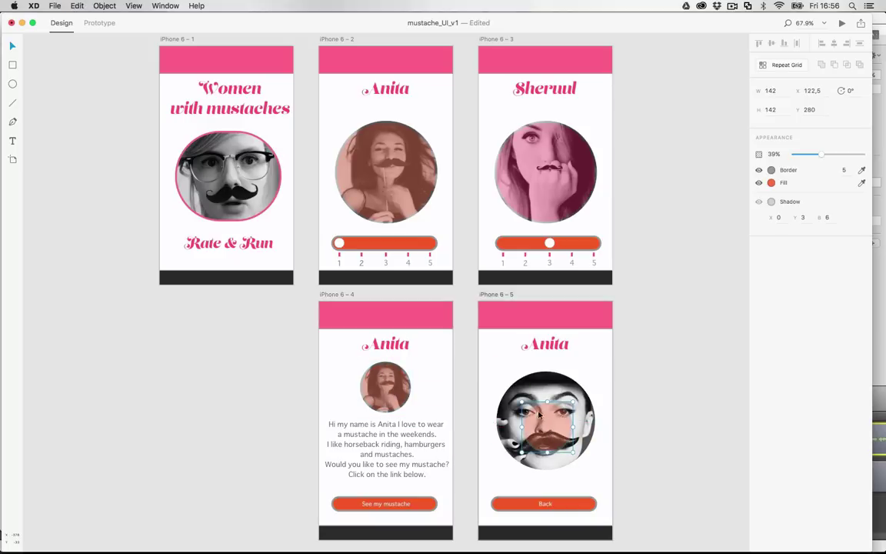
Step: Resize the red overlay circle to about 284 × 275 and align it over the masked photo on iPhone 6 – 5
left_click_drag(523, 402, 495, 376)
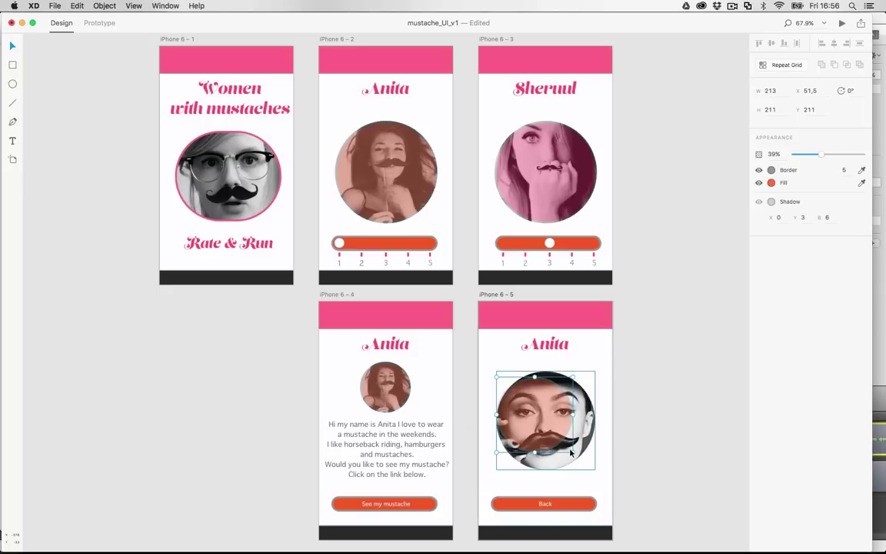
left_click_drag(574, 451, 598, 476)
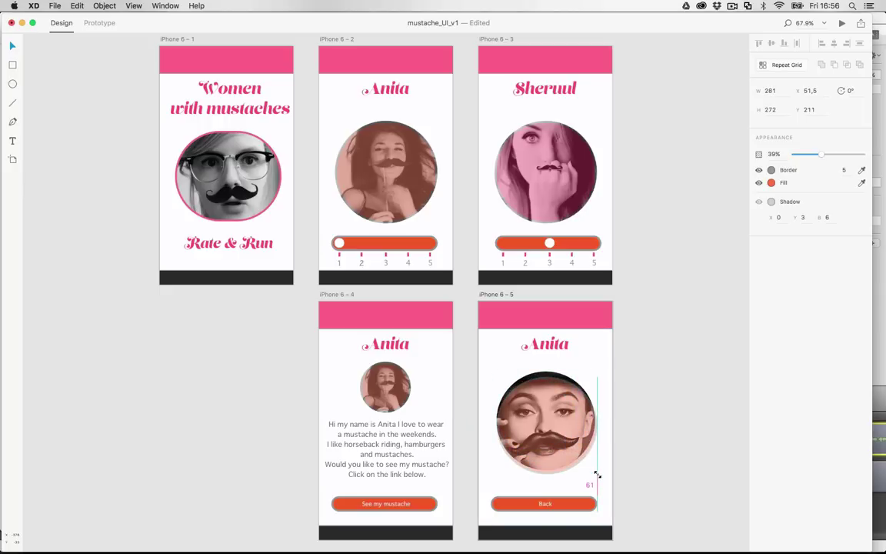
mouse_move(567, 438)
left_mouse_down()
mouse_move(562, 424)
mouse_move(565, 435)
left_mouse_up()
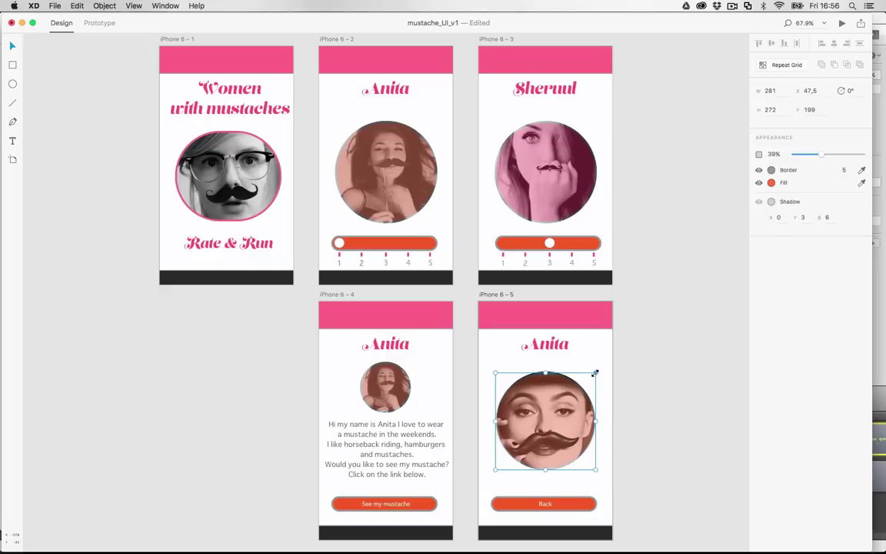
left_click_drag(595, 374, 596, 371)
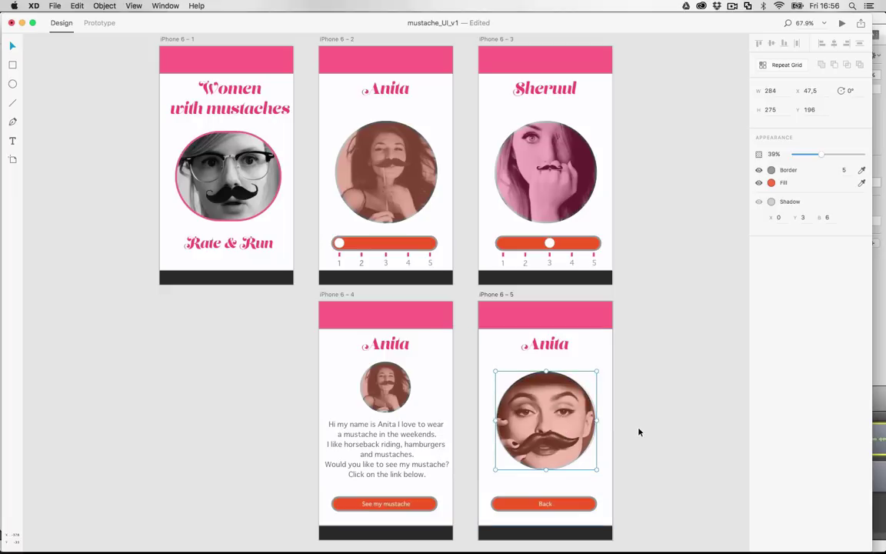
left_click(663, 451)
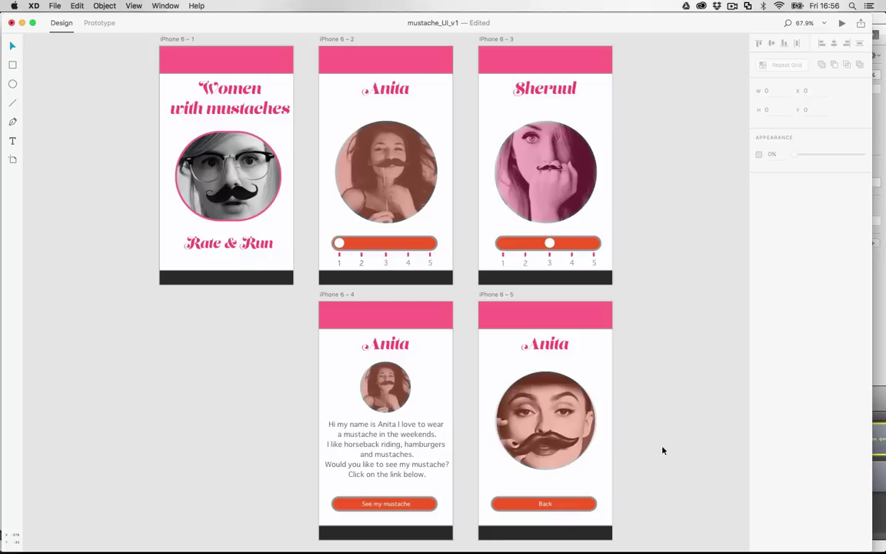
Step: In Prototype mode, link the Back button on iPhone 6 – 5 to iPhone 6 – 4 with a Slide Right segue
left_click(97, 22)
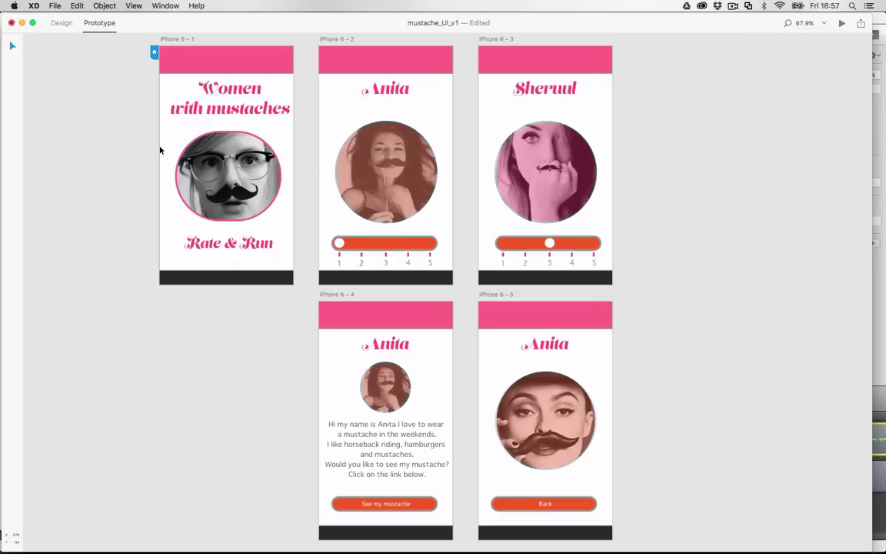
left_click(332, 343)
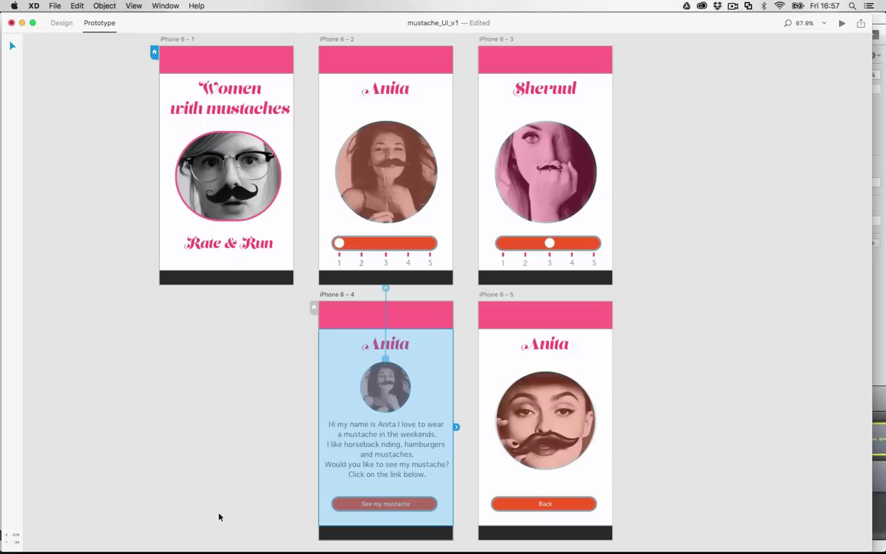
left_click(510, 509)
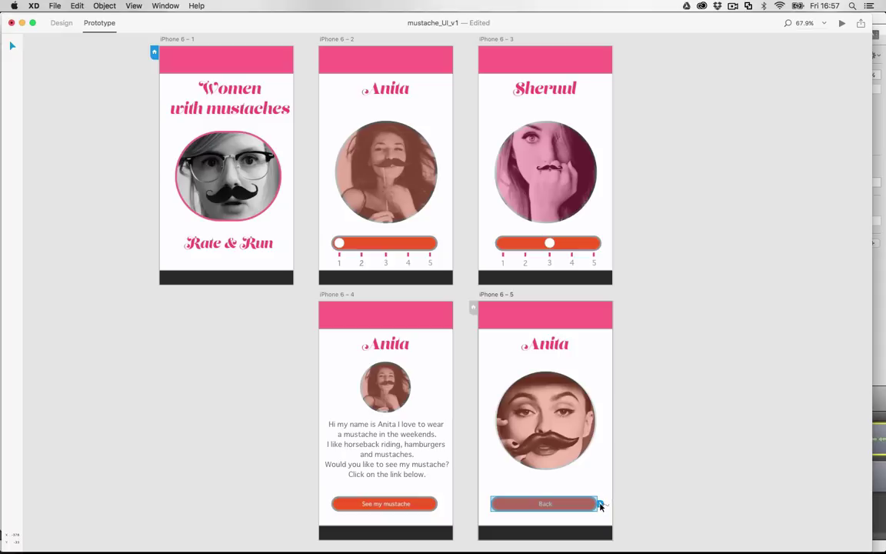
left_click_drag(601, 504, 451, 447)
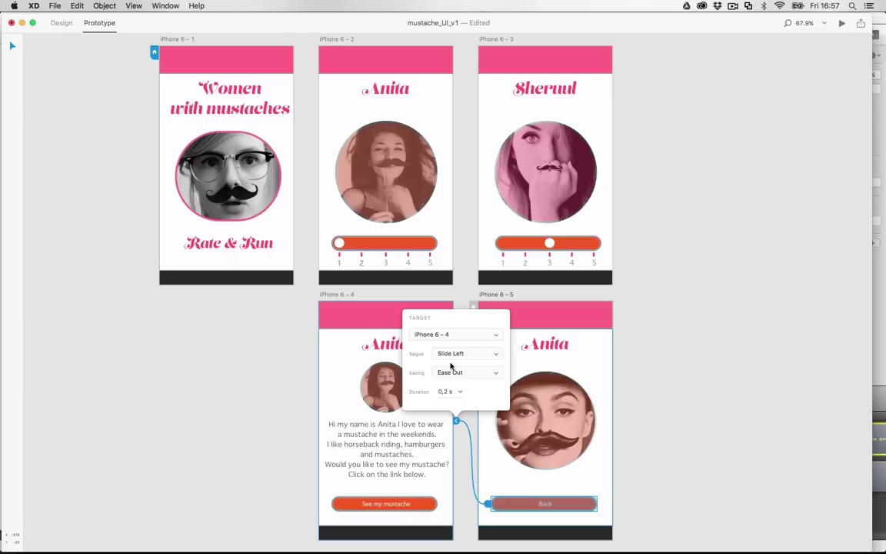
left_click(465, 355)
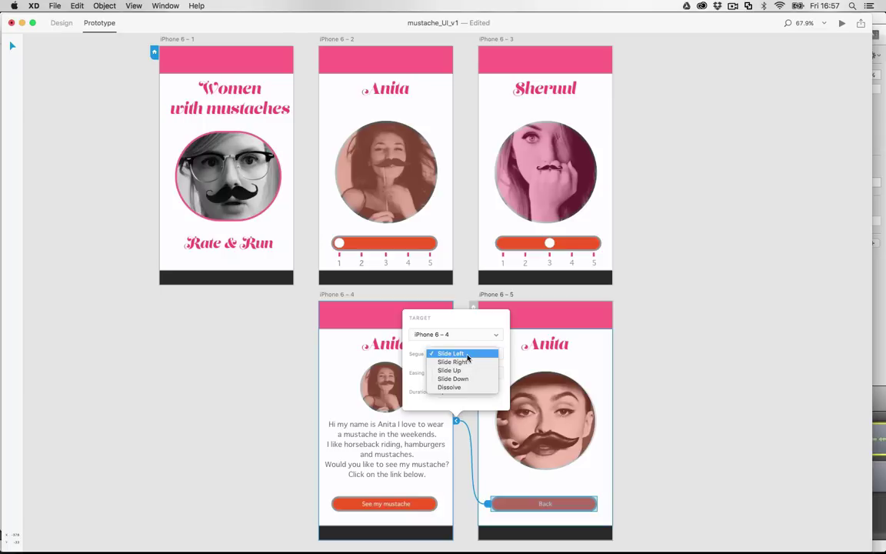
left_click(467, 362)
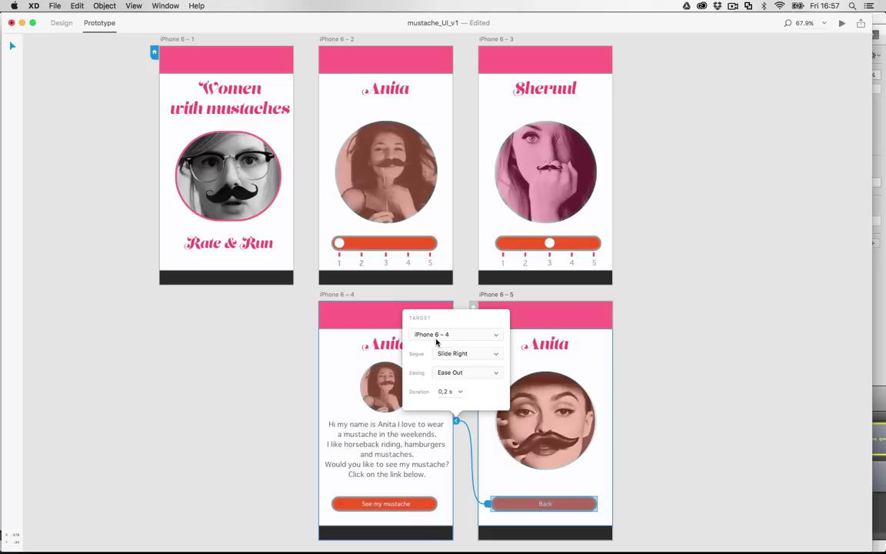
left_click(647, 400)
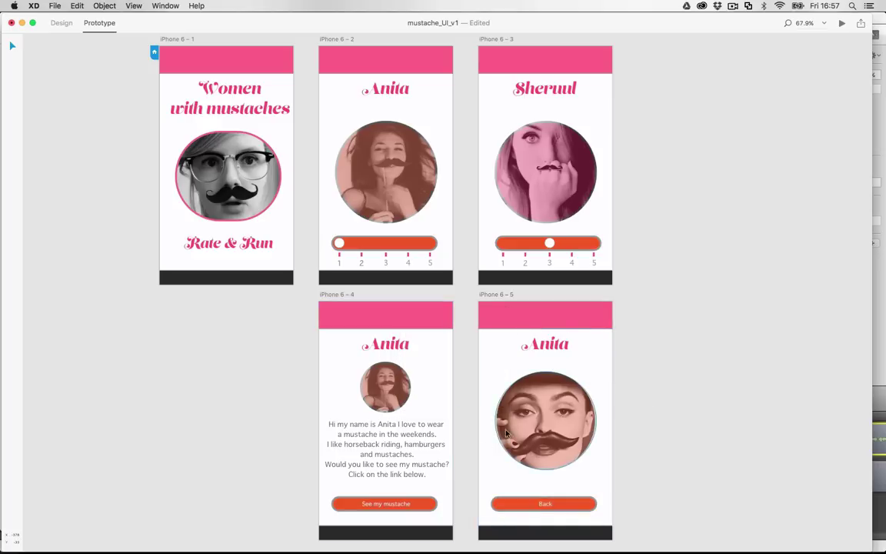
Step: Link the See my mustache button on iPhone 6 – 4 to iPhone 6 – 5 with a Slide Left segue
left_click(429, 503)
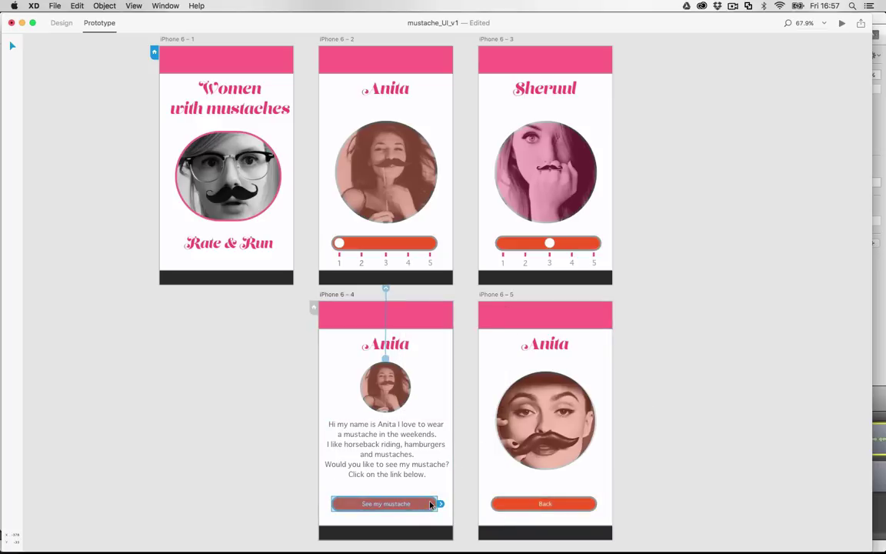
left_click_drag(441, 504, 484, 403)
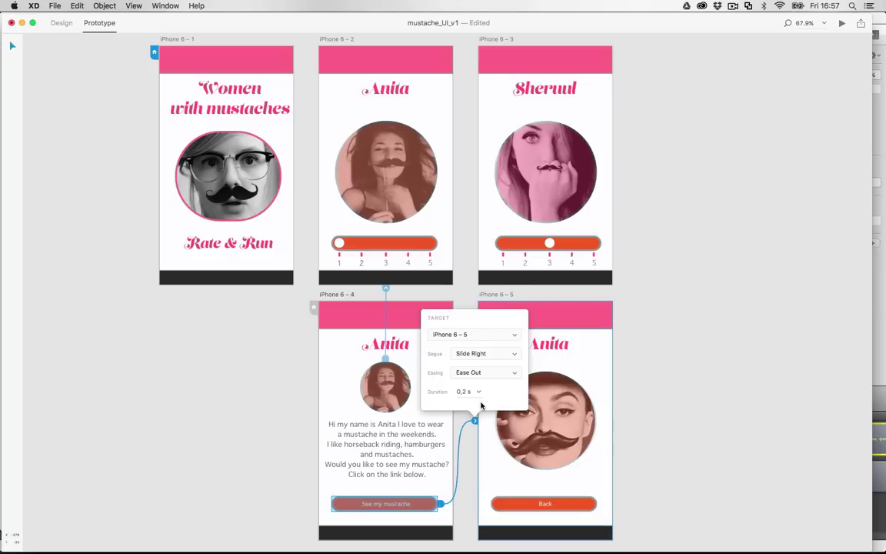
left_click(474, 353)
left_click(474, 345)
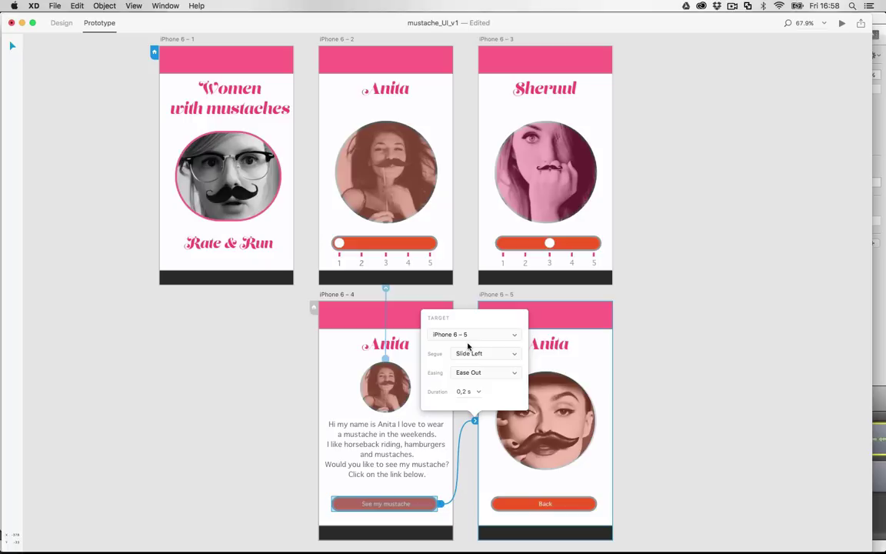
left_click(265, 358)
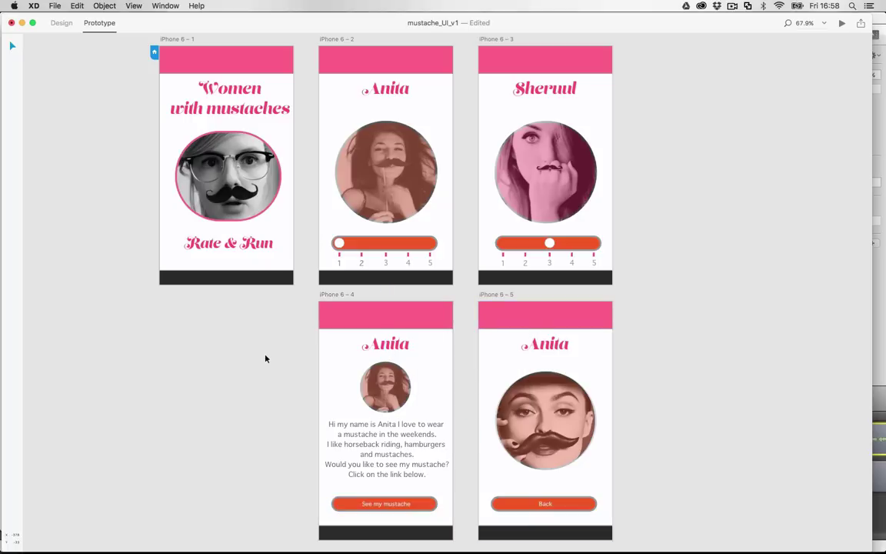
Step: Preview the prototype from iPhone 6 – 1, go through to the profile screen, and test the See my mustache and Back buttons
left_click(181, 61)
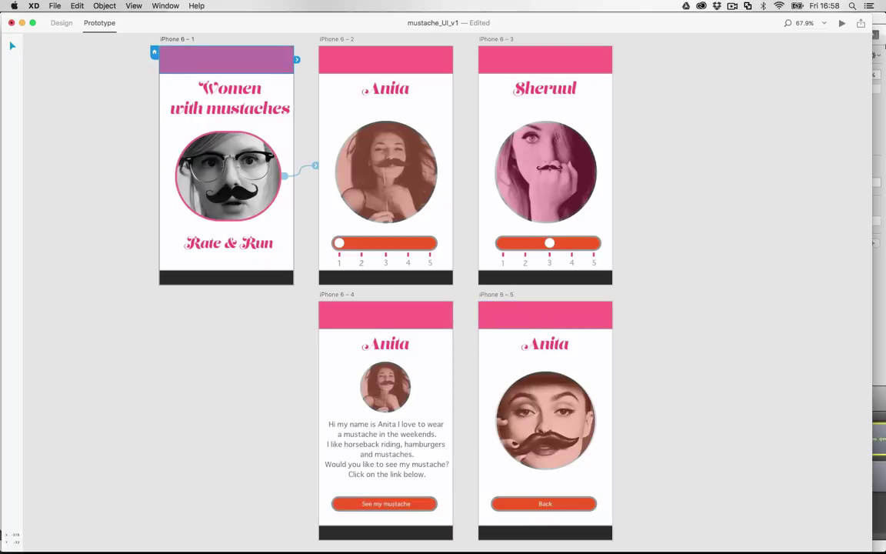
left_click(842, 23)
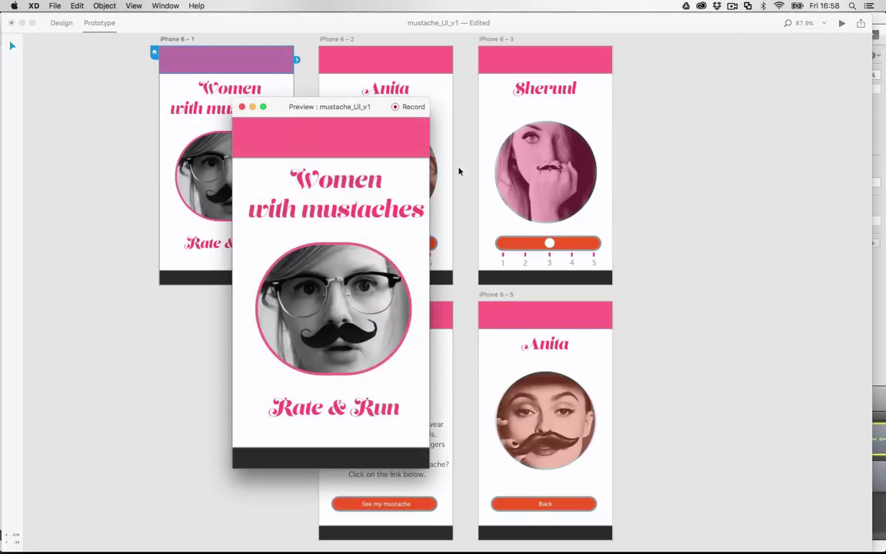
left_click(307, 278)
left_click(343, 307)
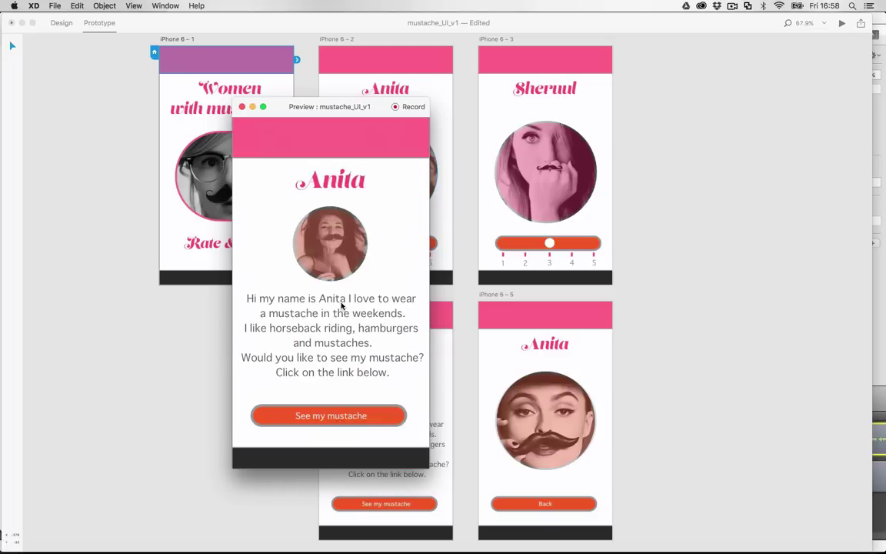
left_click(345, 416)
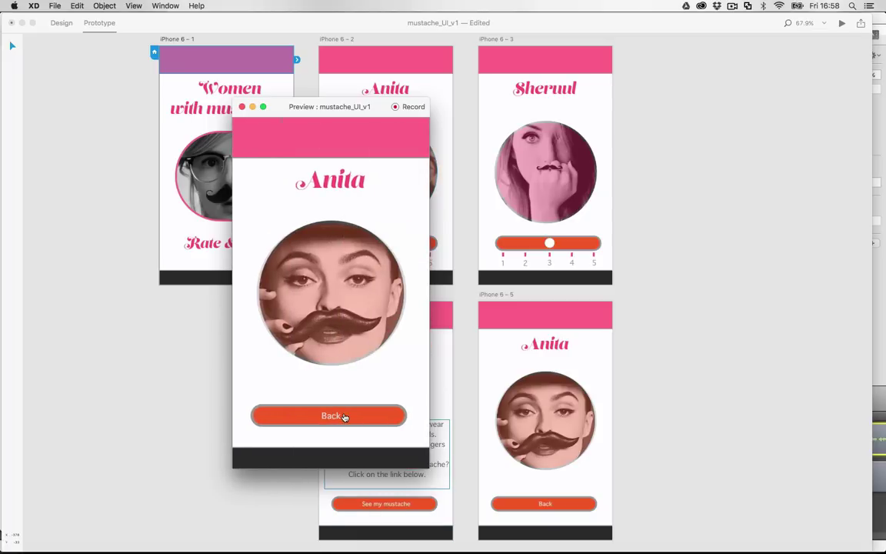
left_click(344, 416)
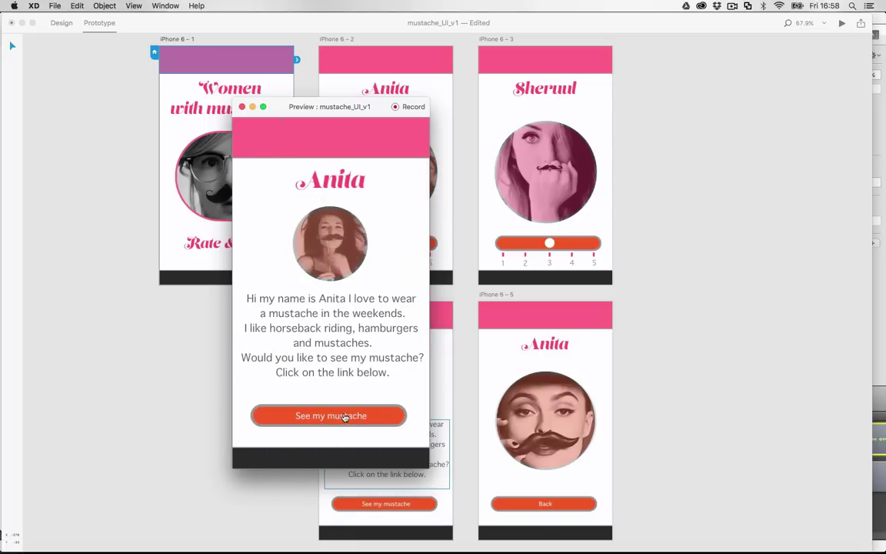
Step: Test the photo links between the profile and rating screens, repeat the See my mustache and Back round trip, and close the preview
left_click(331, 265)
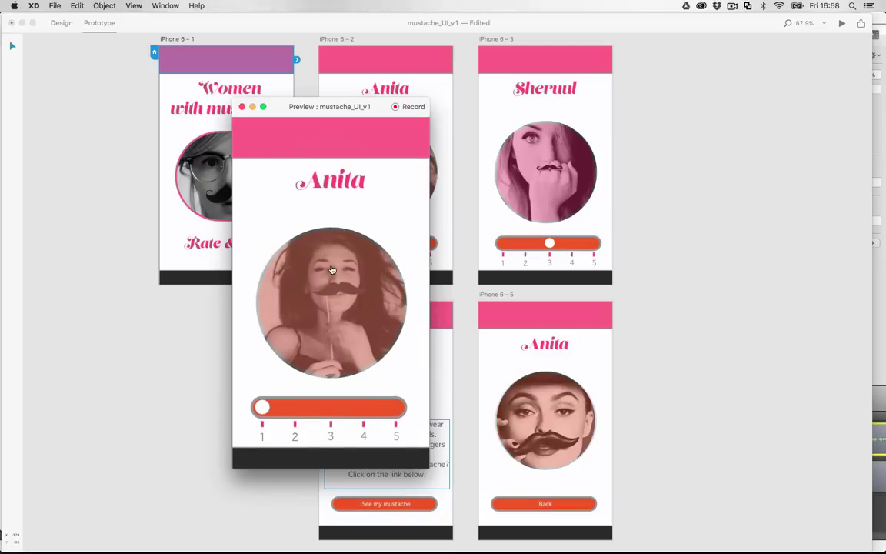
left_click(331, 269)
left_click(329, 263)
left_click(329, 264)
left_click(335, 415)
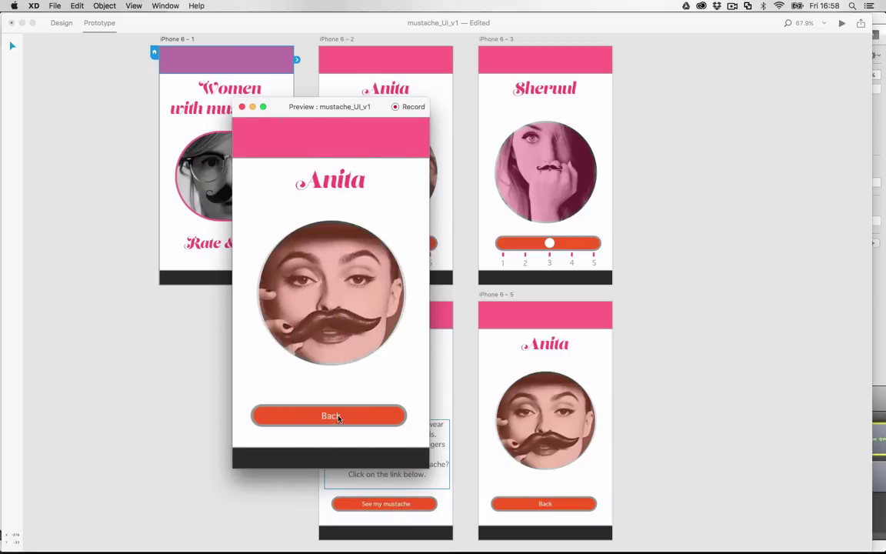
left_click(338, 417)
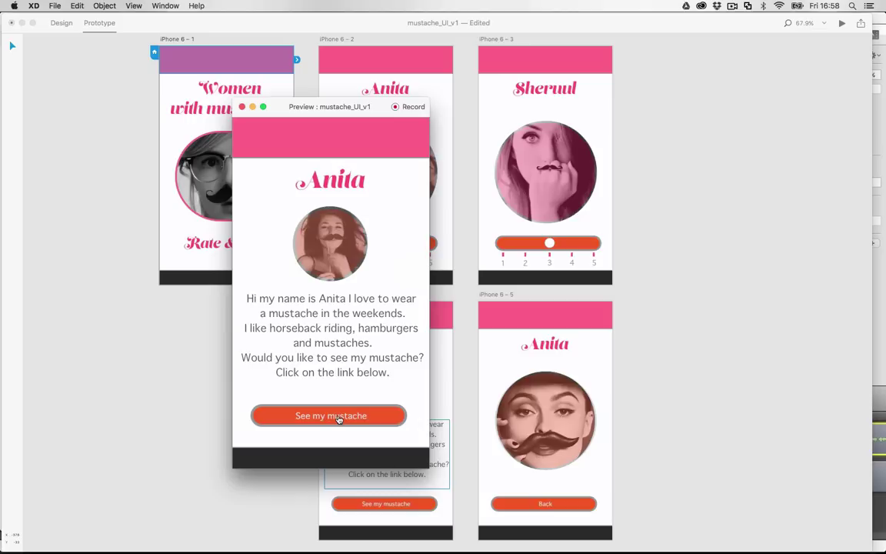
left_click(329, 250)
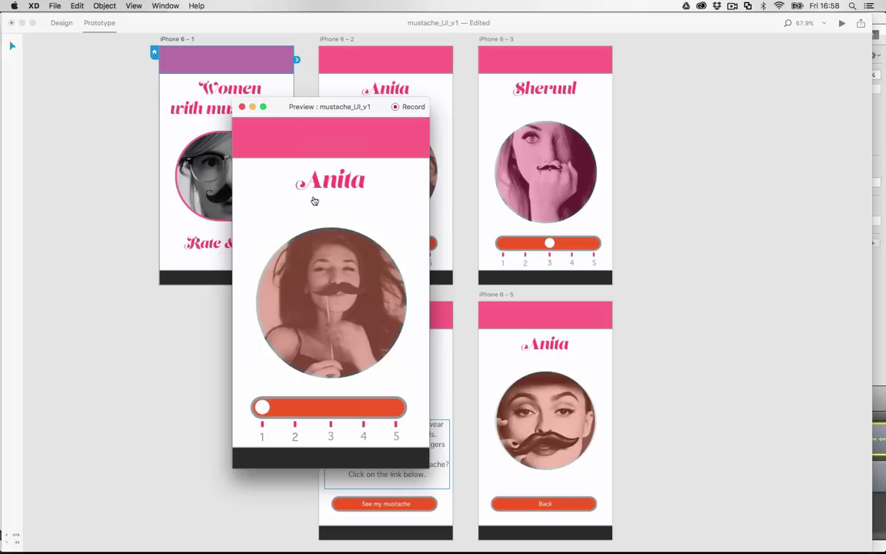
left_click(241, 107)
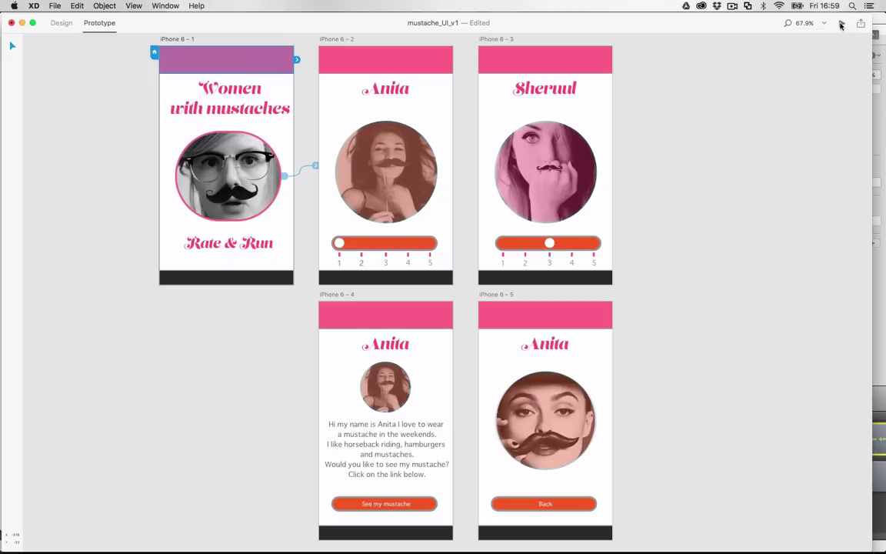
Step: Open the prototype preview, start recording, and go from the home screen through both rating screens' sliders back to the home screen
left_click(841, 25)
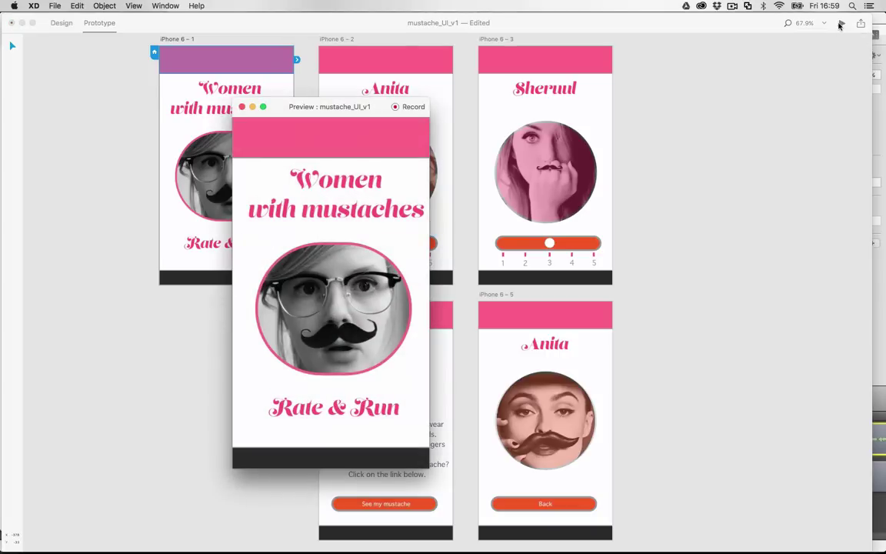
left_click(397, 108)
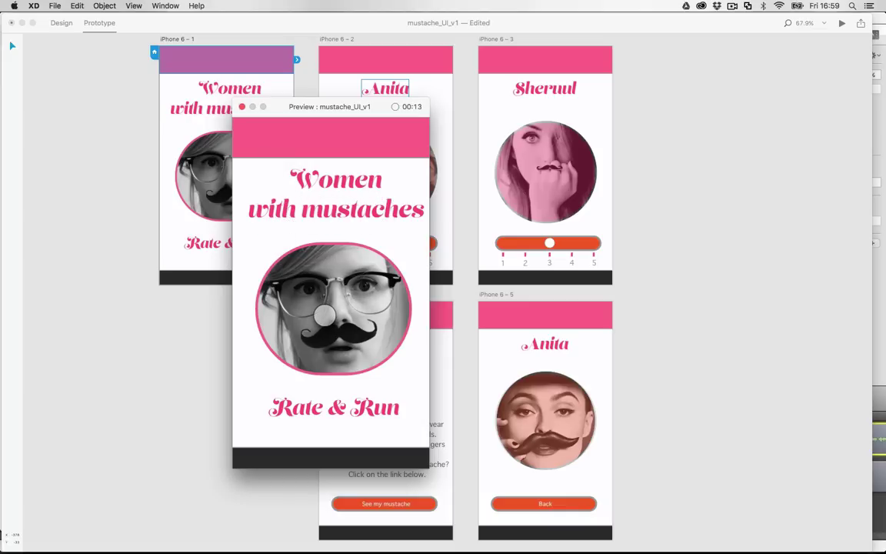
left_click(324, 314)
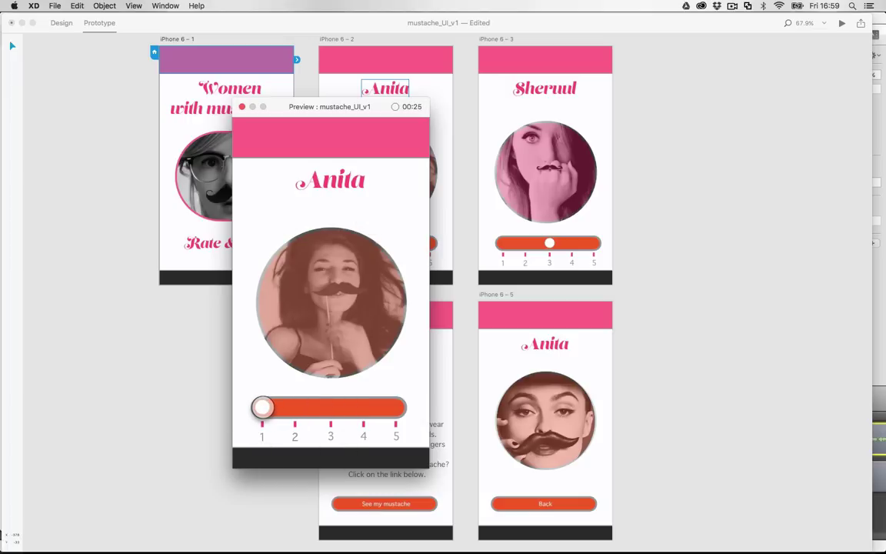
left_click(262, 407)
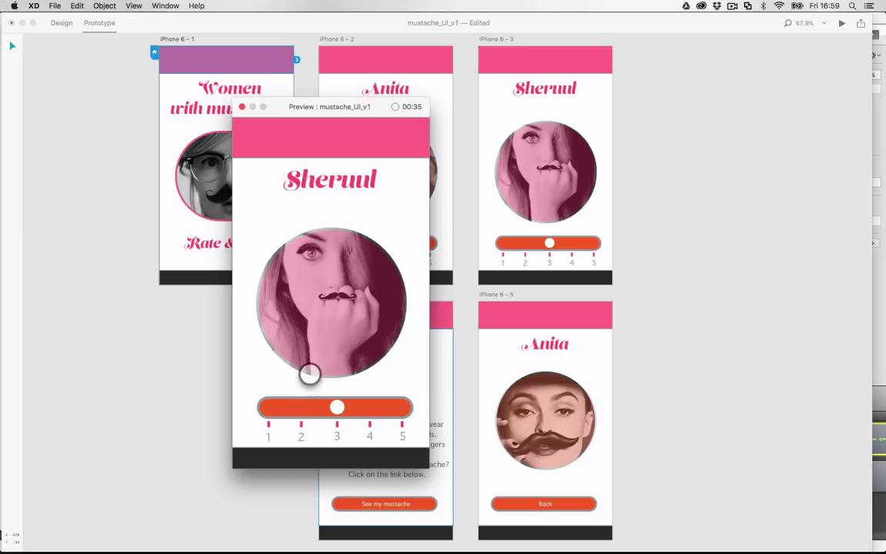
left_click(337, 407)
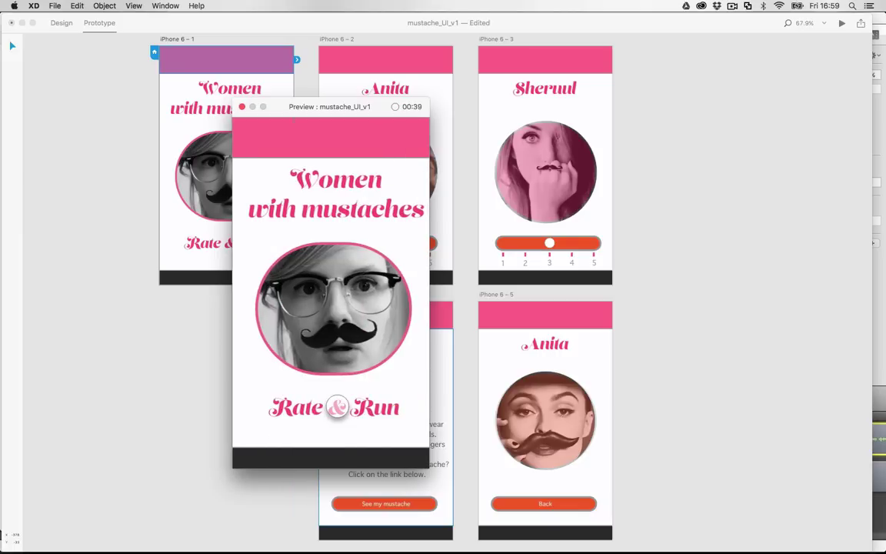
Step: Record a second run through the first rating photo, profile, See my mustache, Back and profile photo, returning home with both rating sliders
left_click(331, 279)
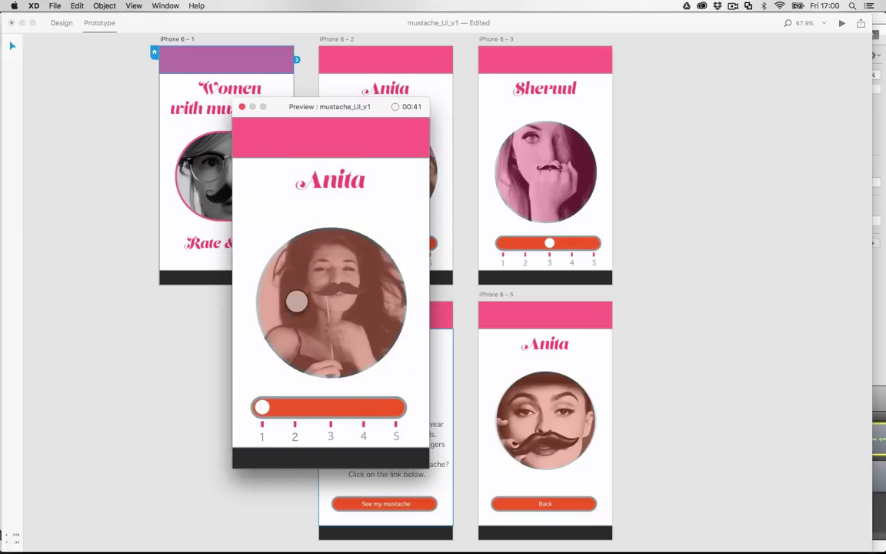
left_click(280, 318)
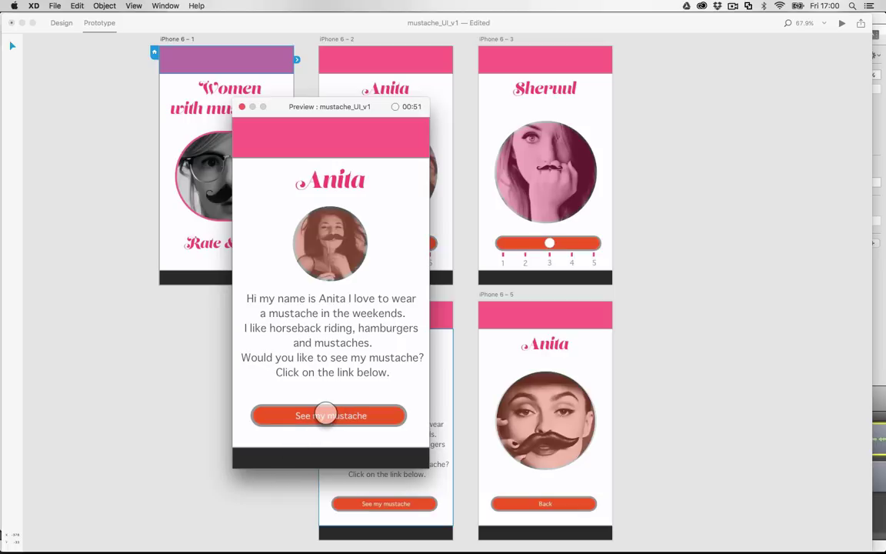
left_click(325, 414)
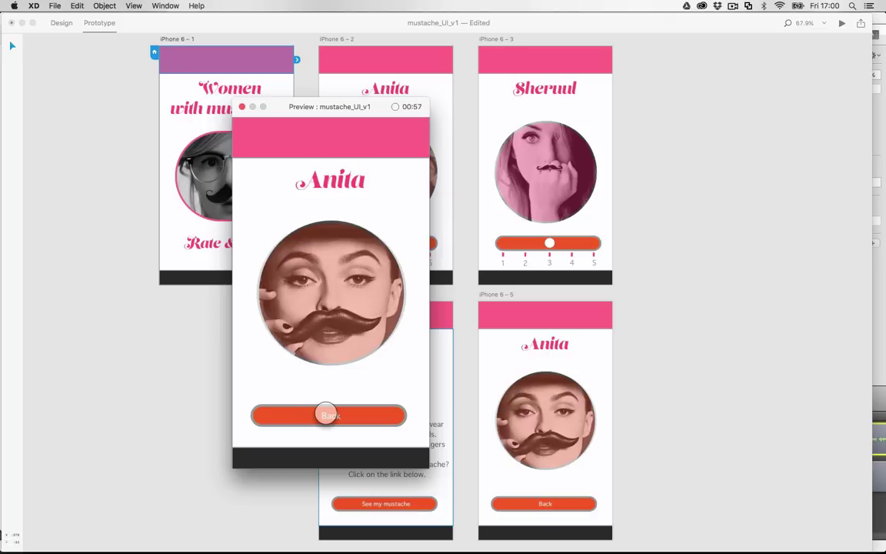
left_click(325, 415)
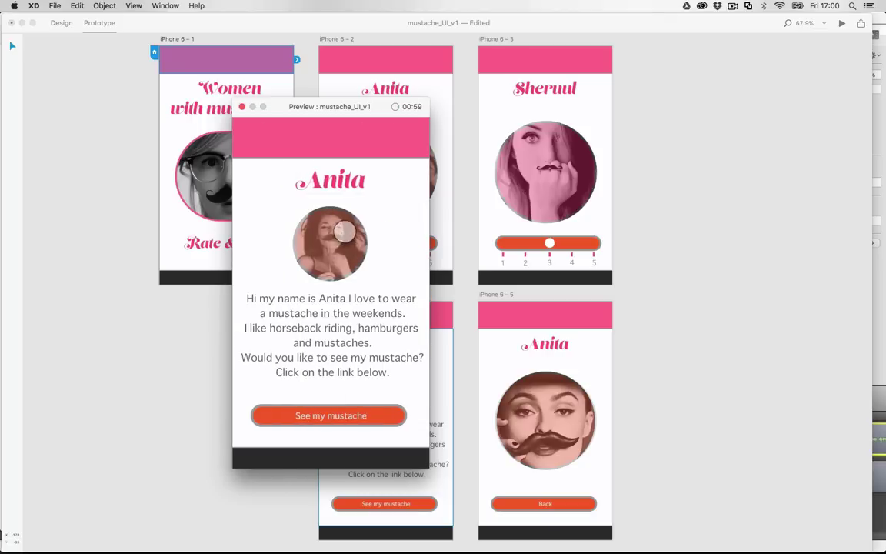
left_click(319, 223)
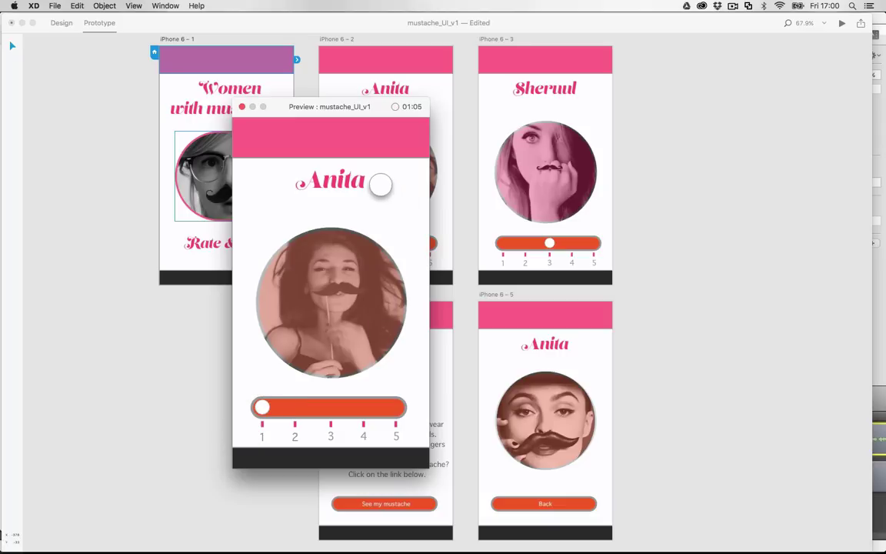
left_click(262, 407)
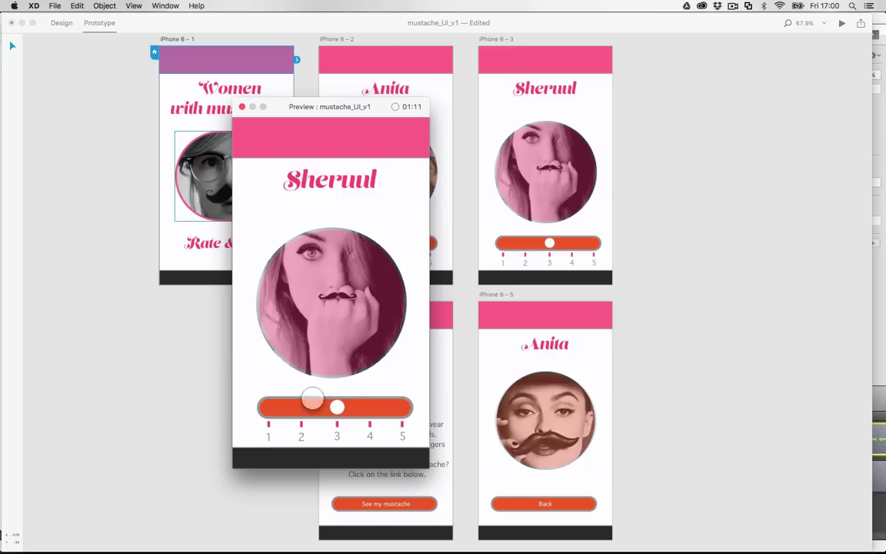
left_click(337, 406)
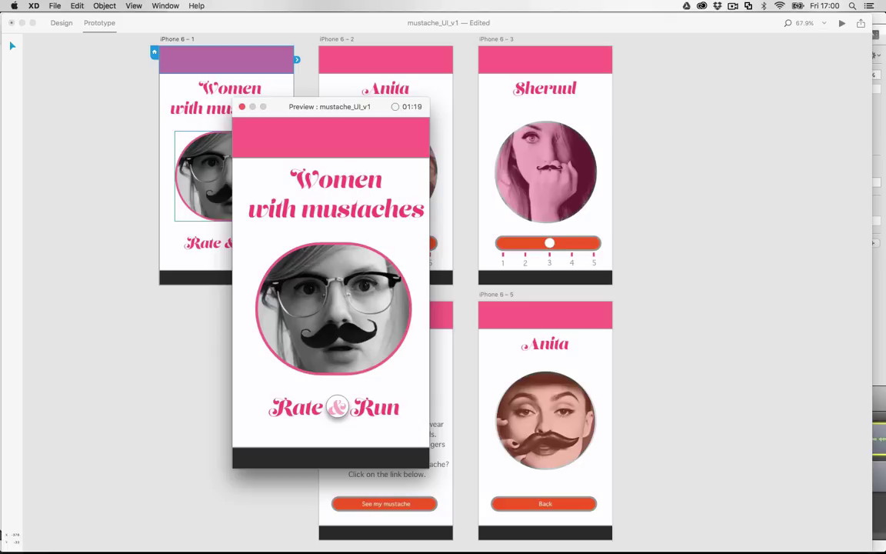
Step: Stop the recording and save it as mustache_usertest_v1 in the user_tests folder of mustache1
left_click(406, 107)
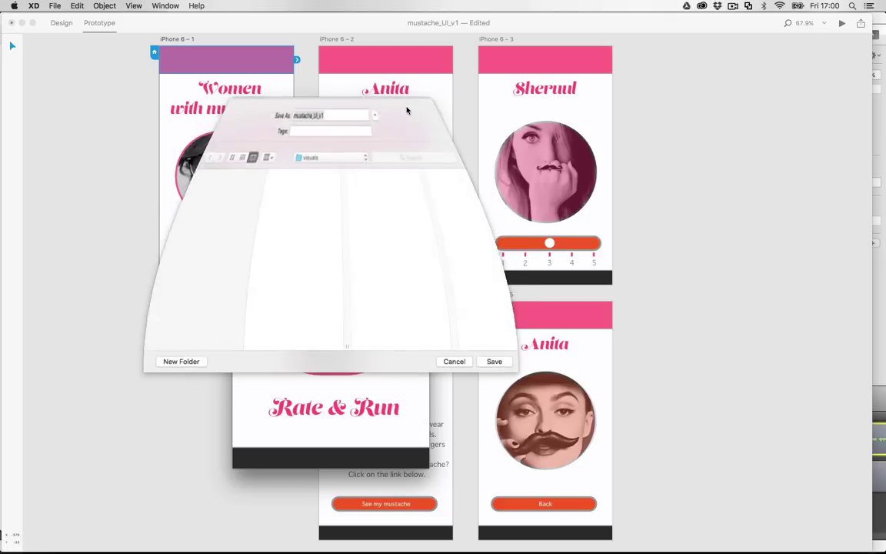
left_click(311, 158)
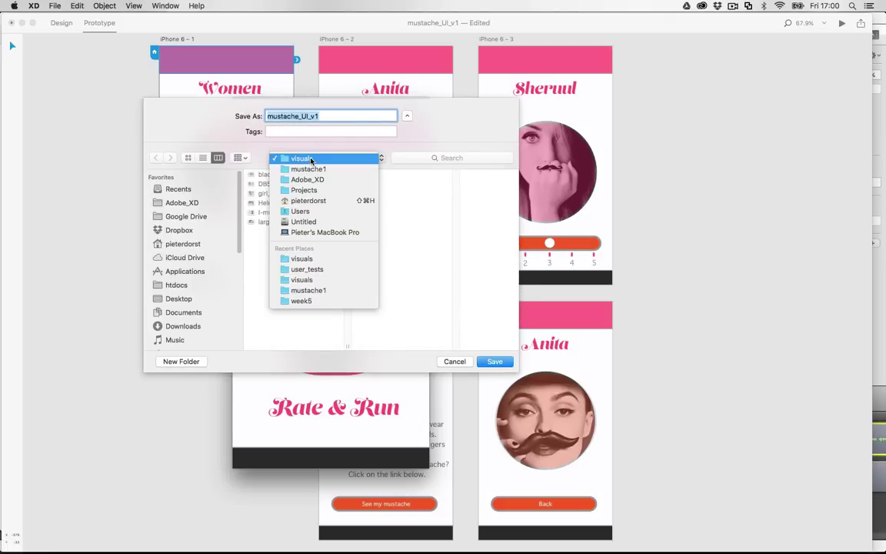
left_click(308, 169)
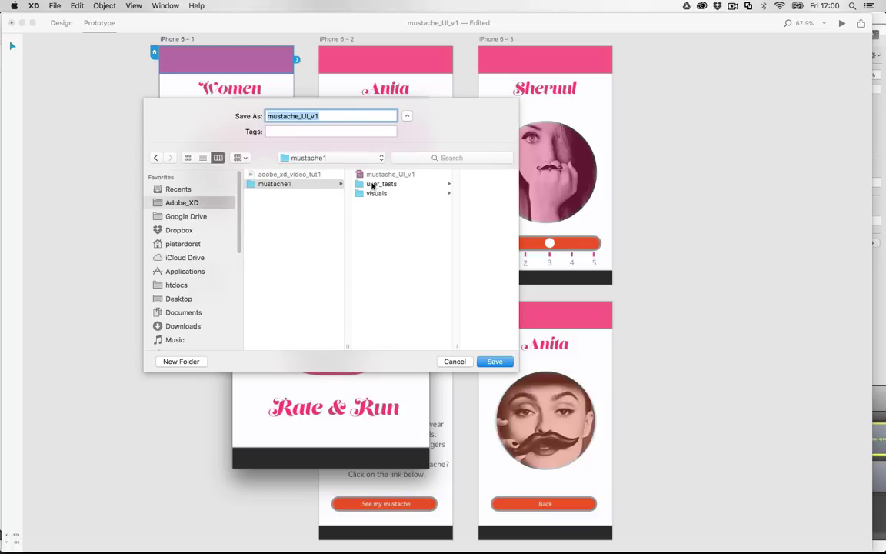
left_click(373, 185)
double_click(301, 115)
type("usertest_v1")
key("Return")
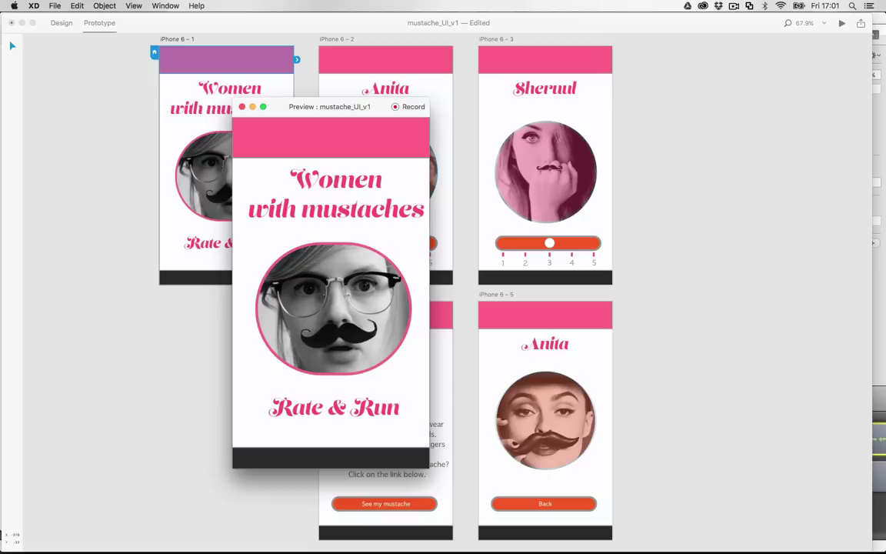
Step: Switch to Finder, open the user_tests folder, and play mustache_usertest_v1.mov in QuickTime Player
key("super+Tab")
key("super+Tab")
key("super+Tab")
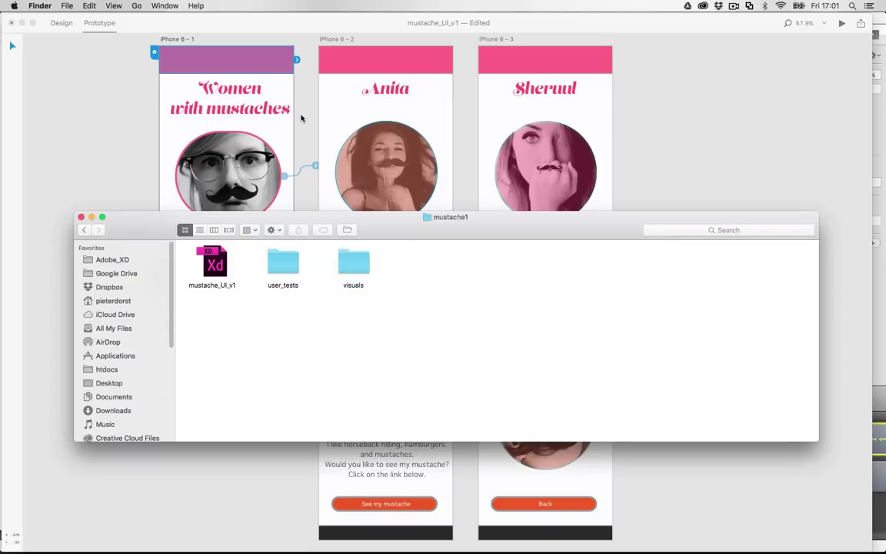
left_click(284, 265)
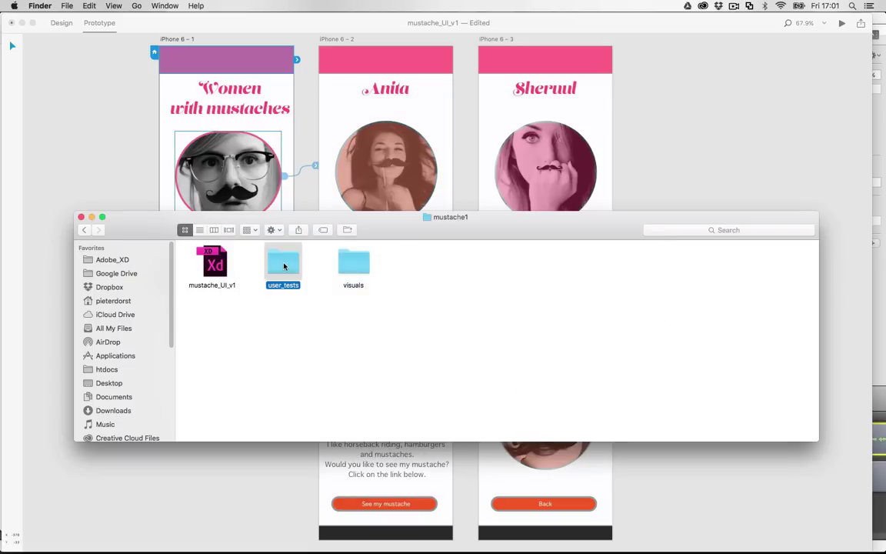
double_click(283, 265)
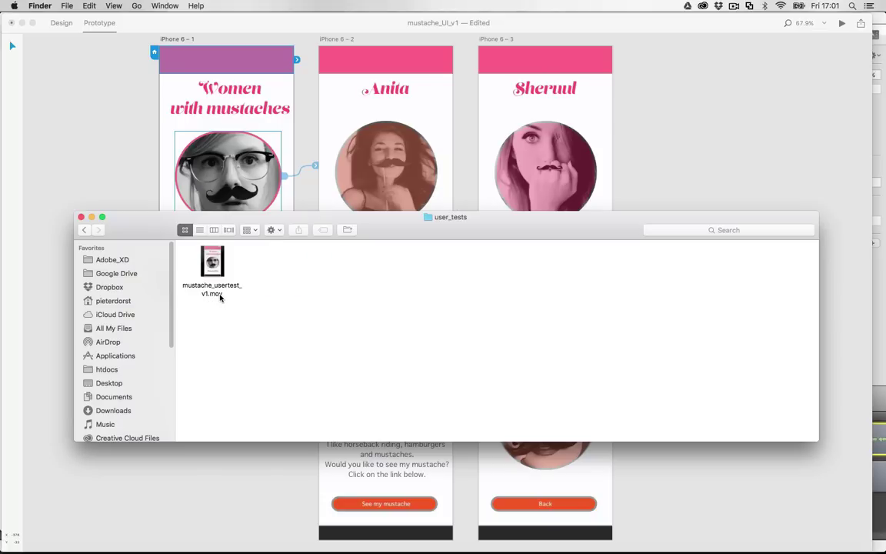
double_click(214, 263)
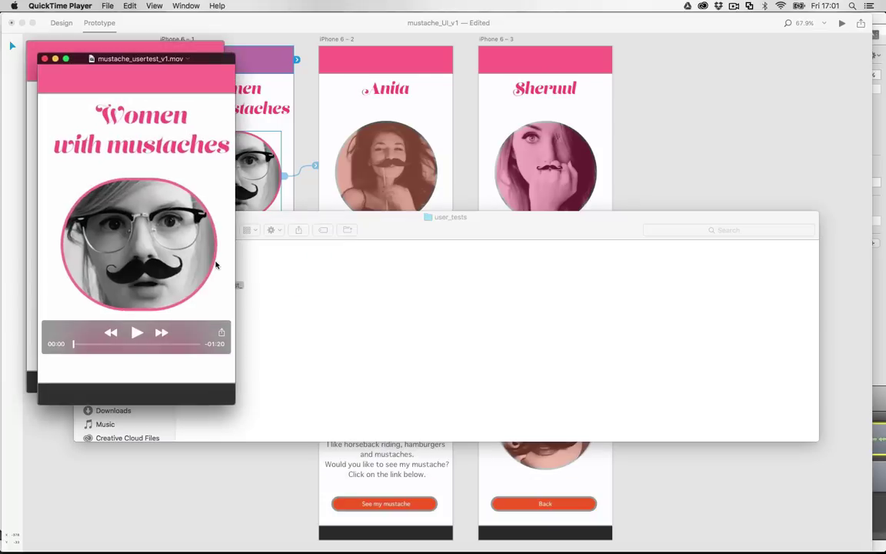
left_click(136, 333)
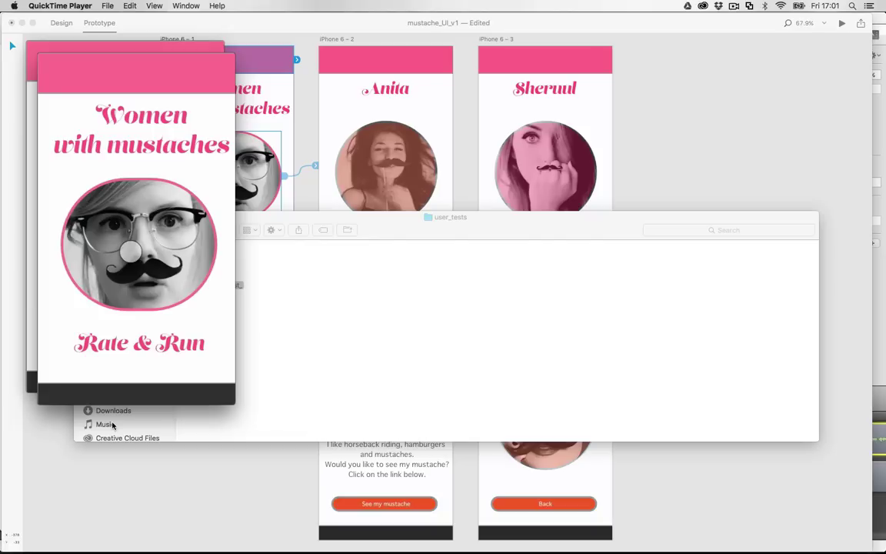
left_click(131, 251)
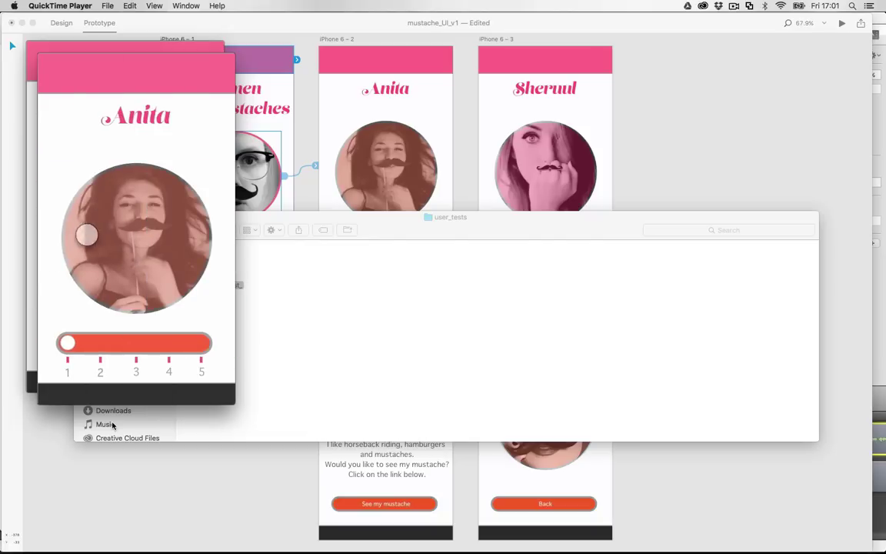